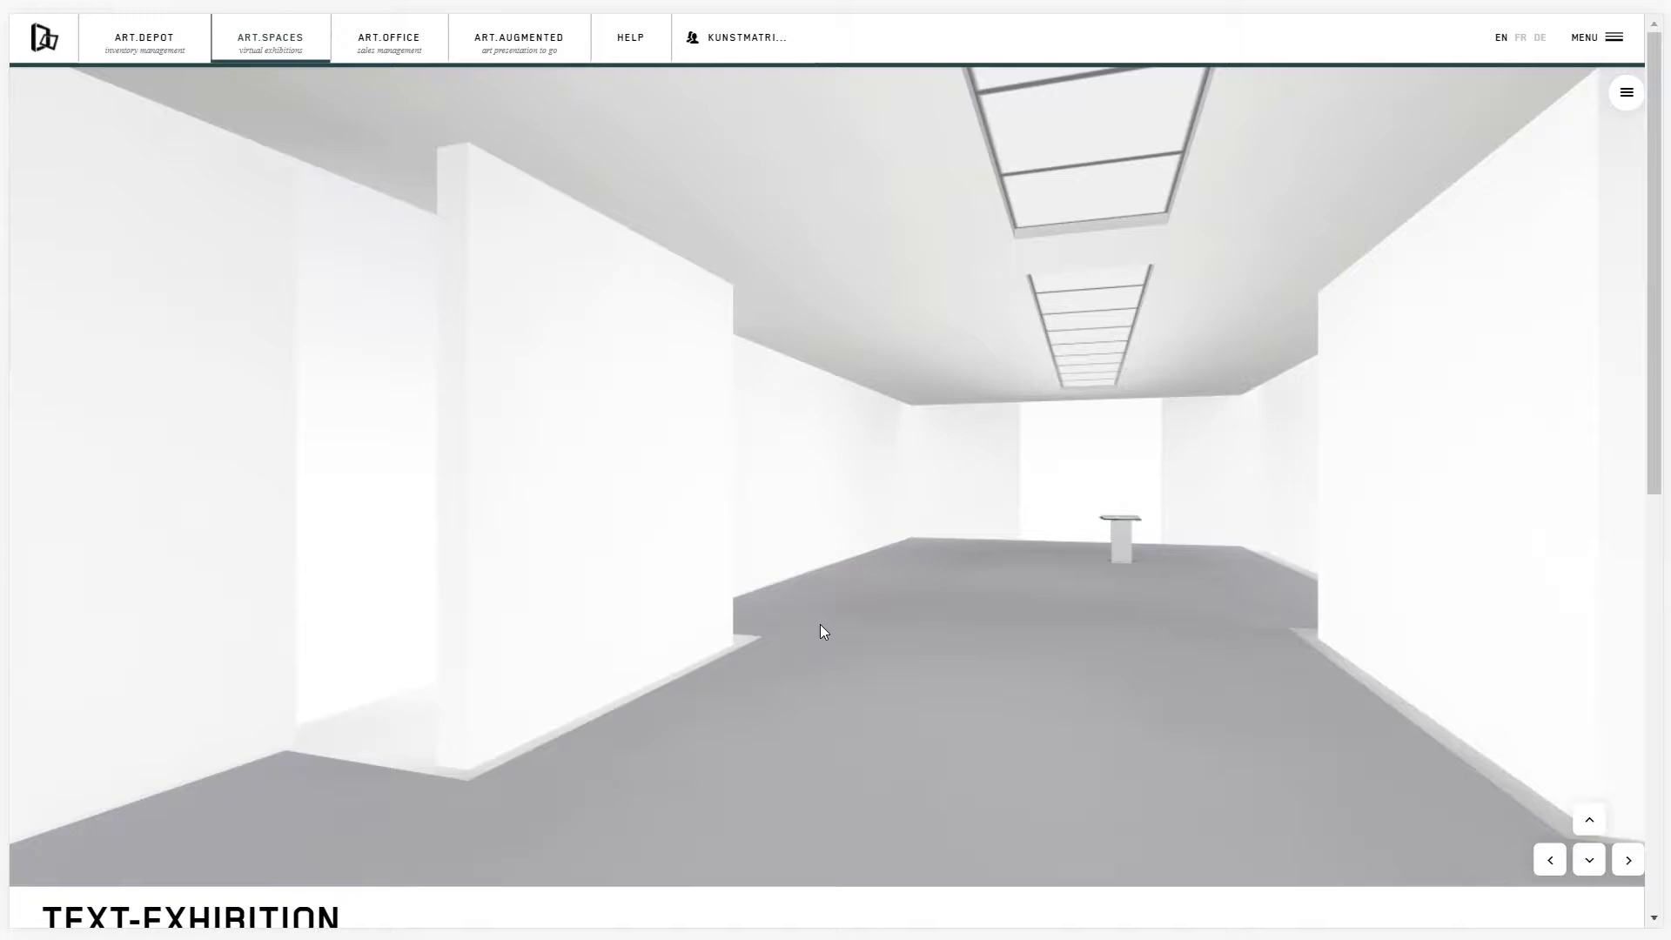
# Step: Enter the 3D exhibition and look over the options in its viewer menu
pyautogui.click(820, 626)
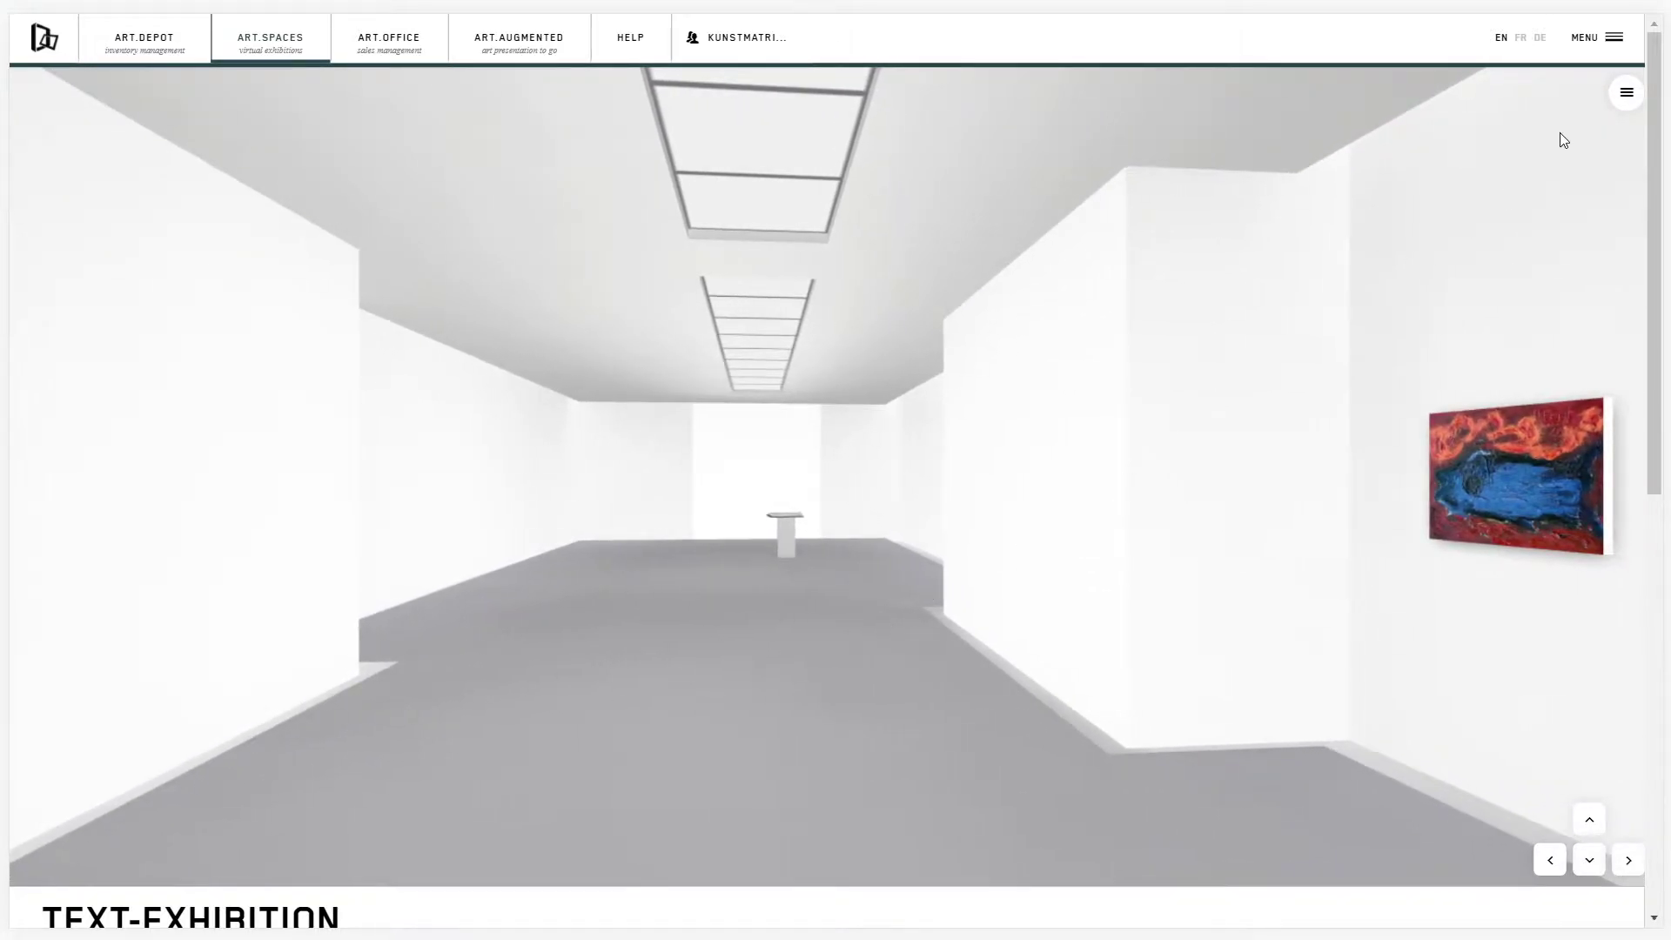
pyautogui.click(1624, 108)
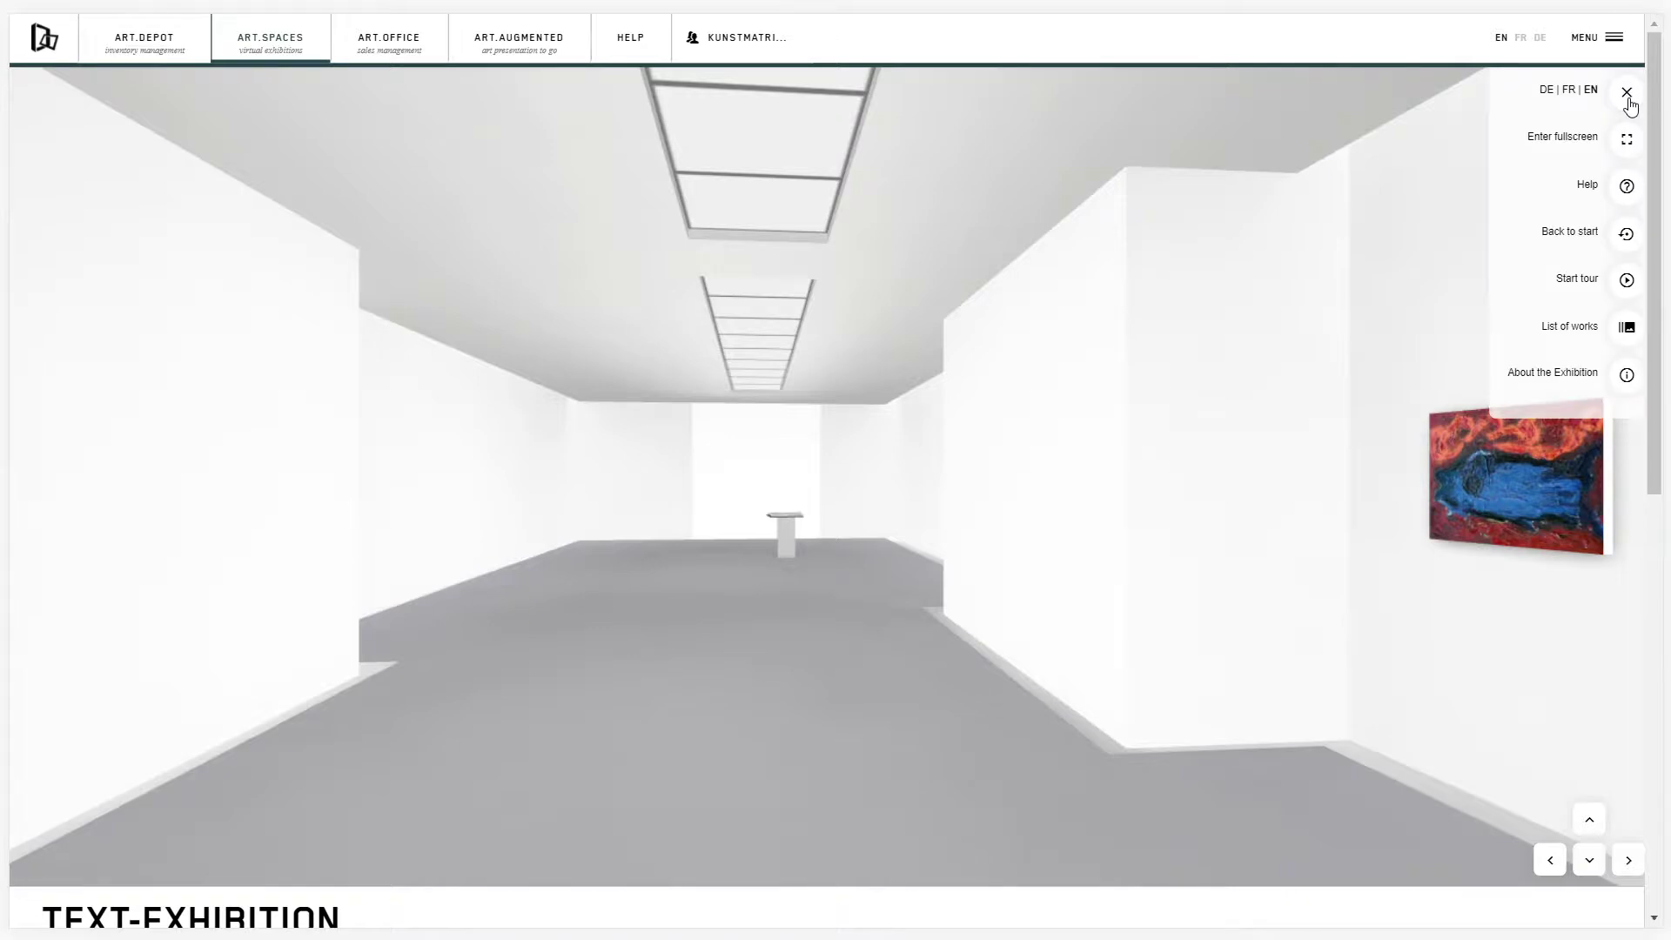
pyautogui.click(1627, 94)
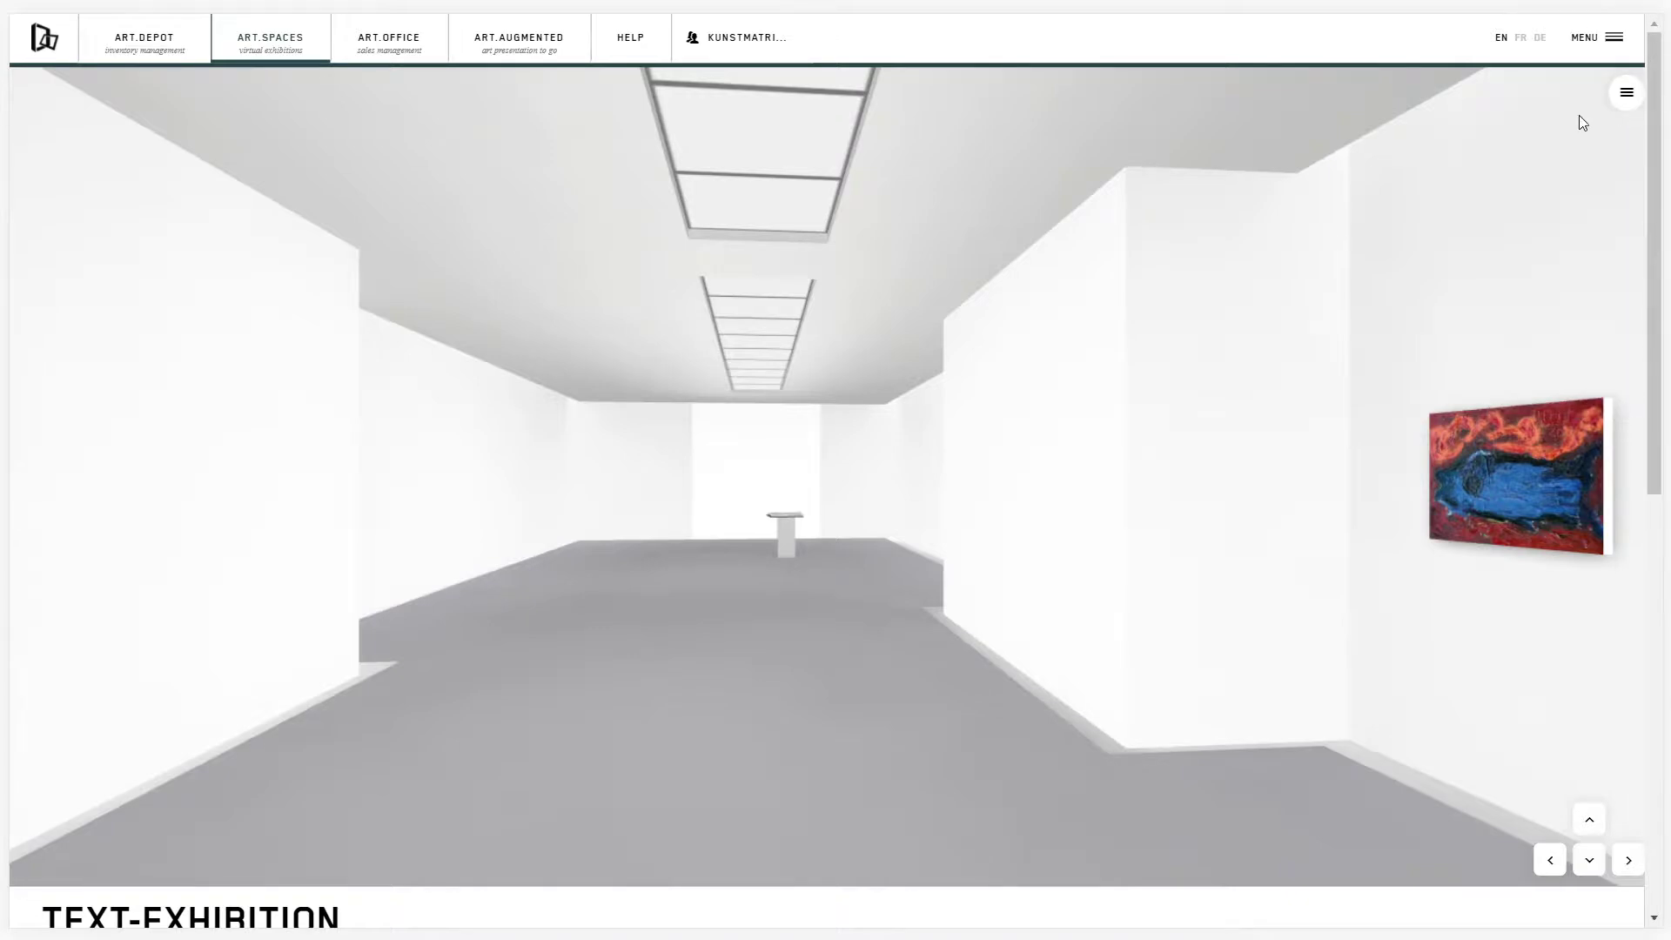
# Step: Open the exhibition manager and enter the published Text-exhibition in 3D
pyautogui.moveTo(253, 35)
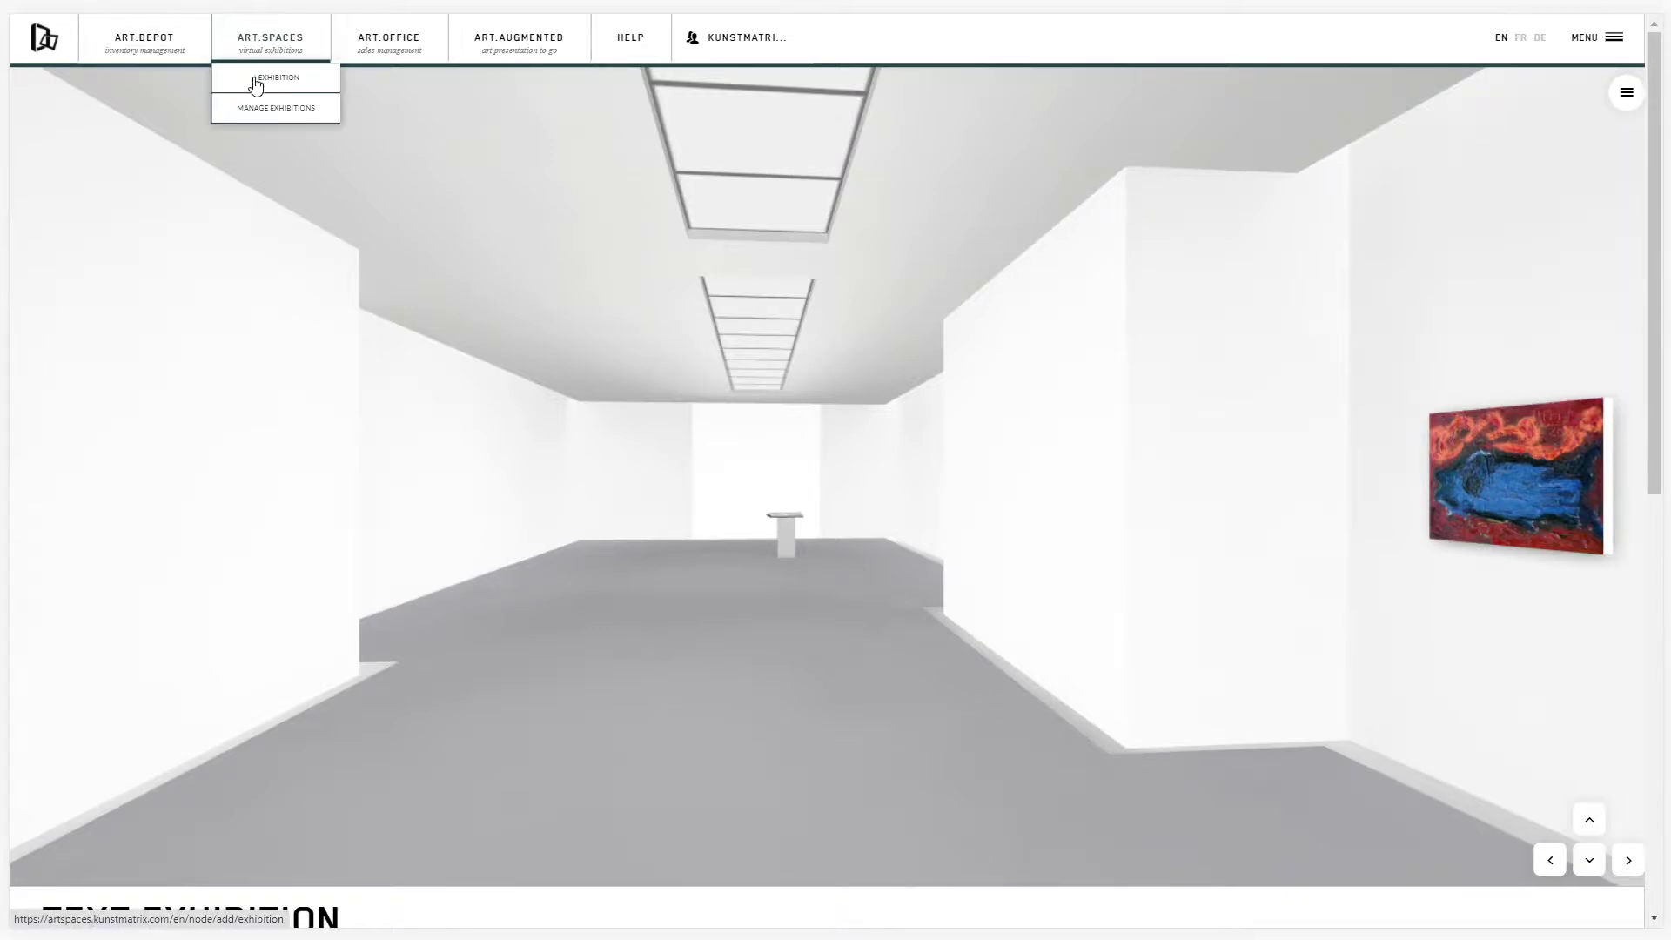
pyautogui.click(267, 115)
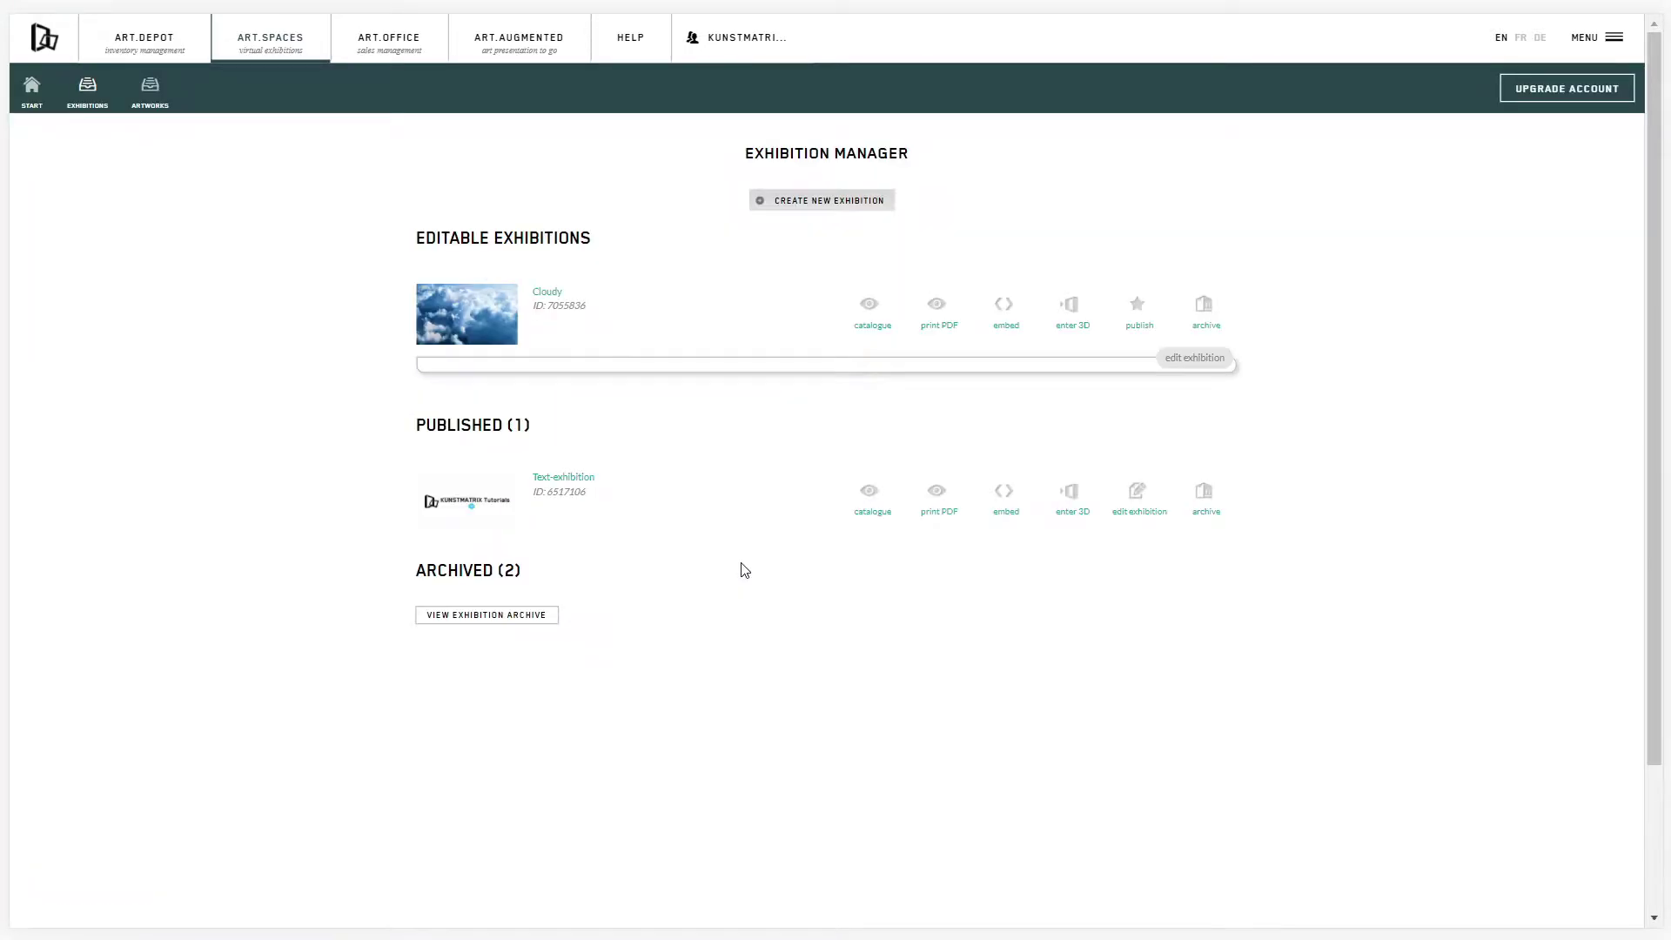
pyautogui.click(1069, 505)
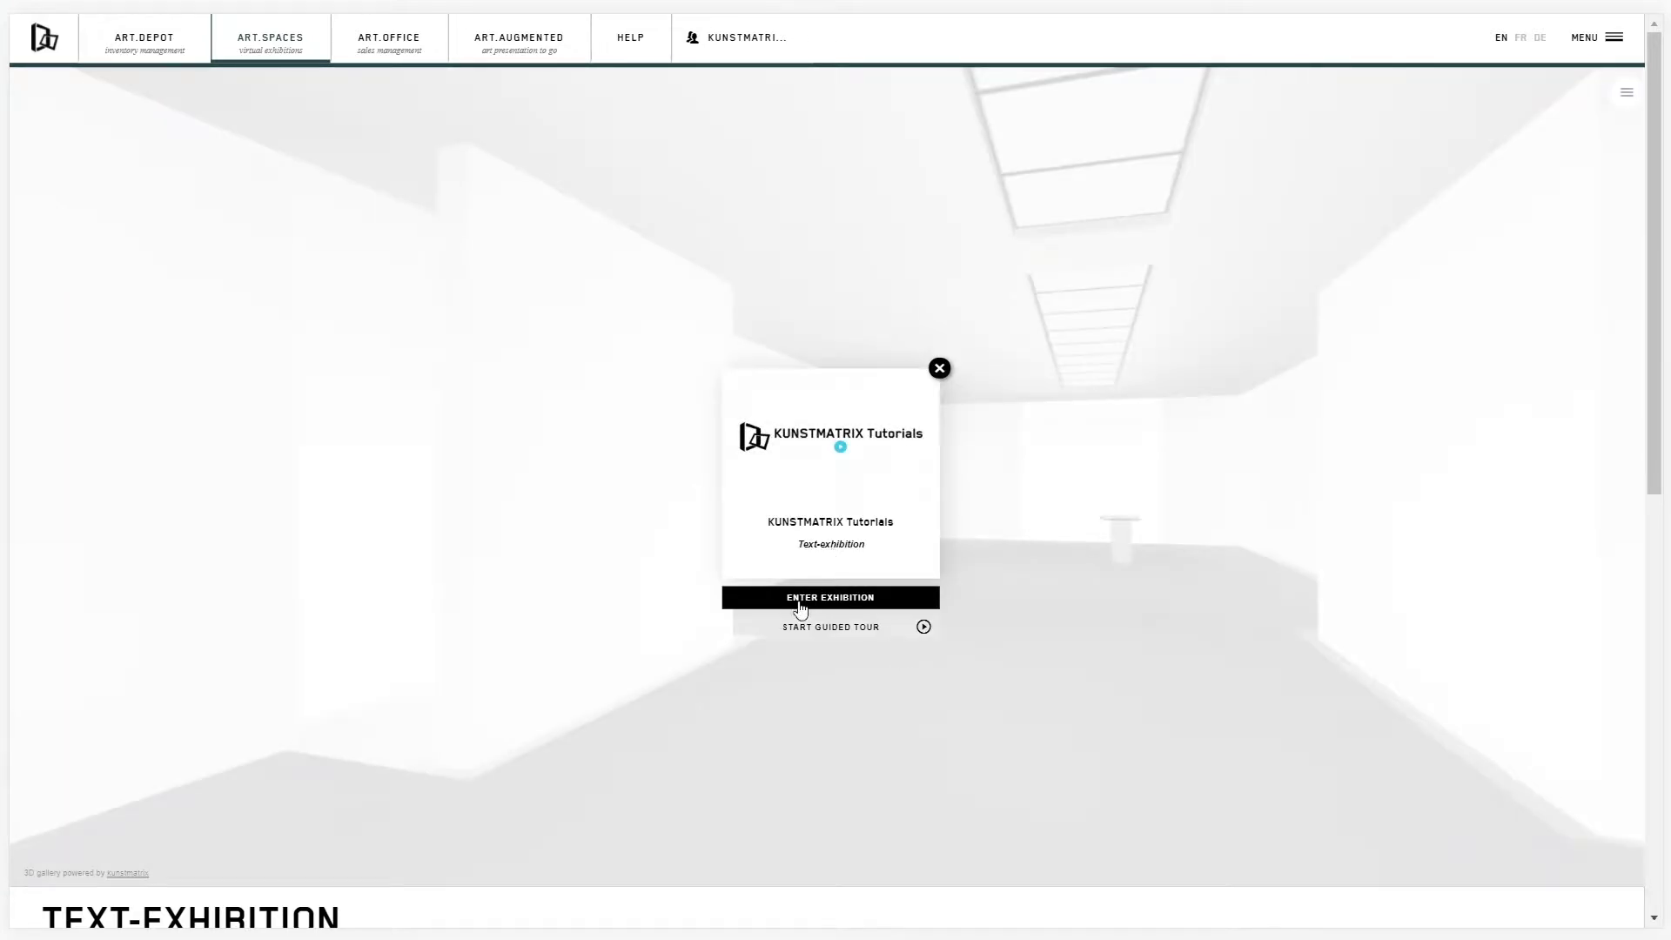
pyautogui.click(799, 601)
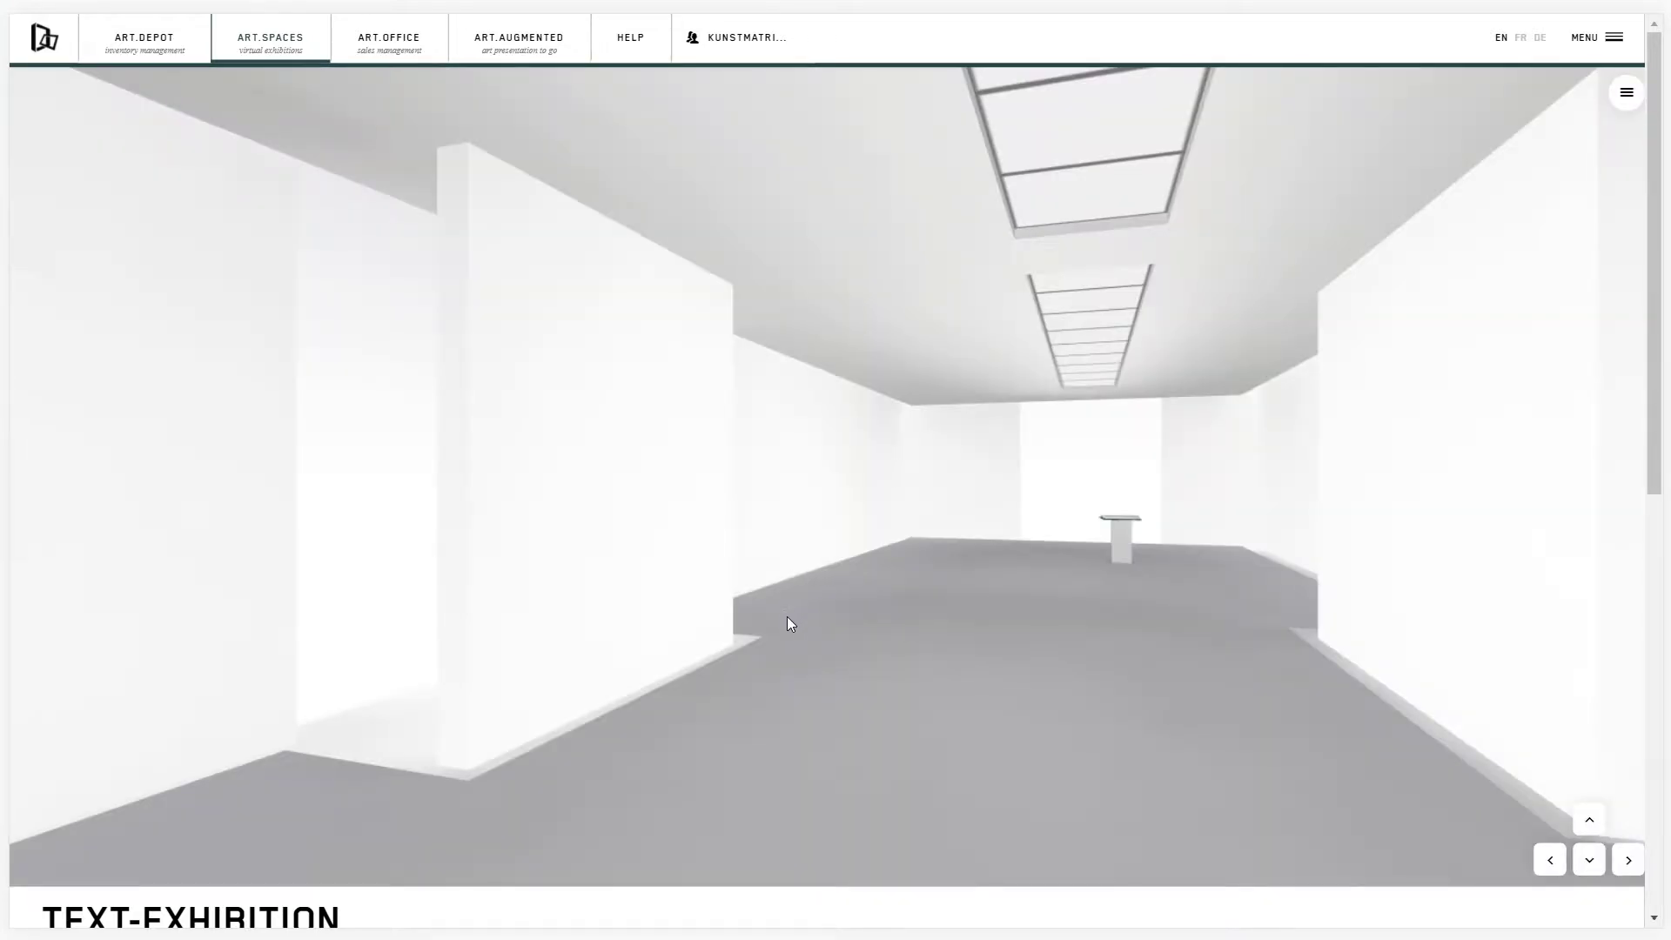
pyautogui.moveTo(761, 638)
pyautogui.mouseDown()
pyautogui.moveTo(885, 630)
pyautogui.moveTo(789, 625)
pyautogui.mouseUp()
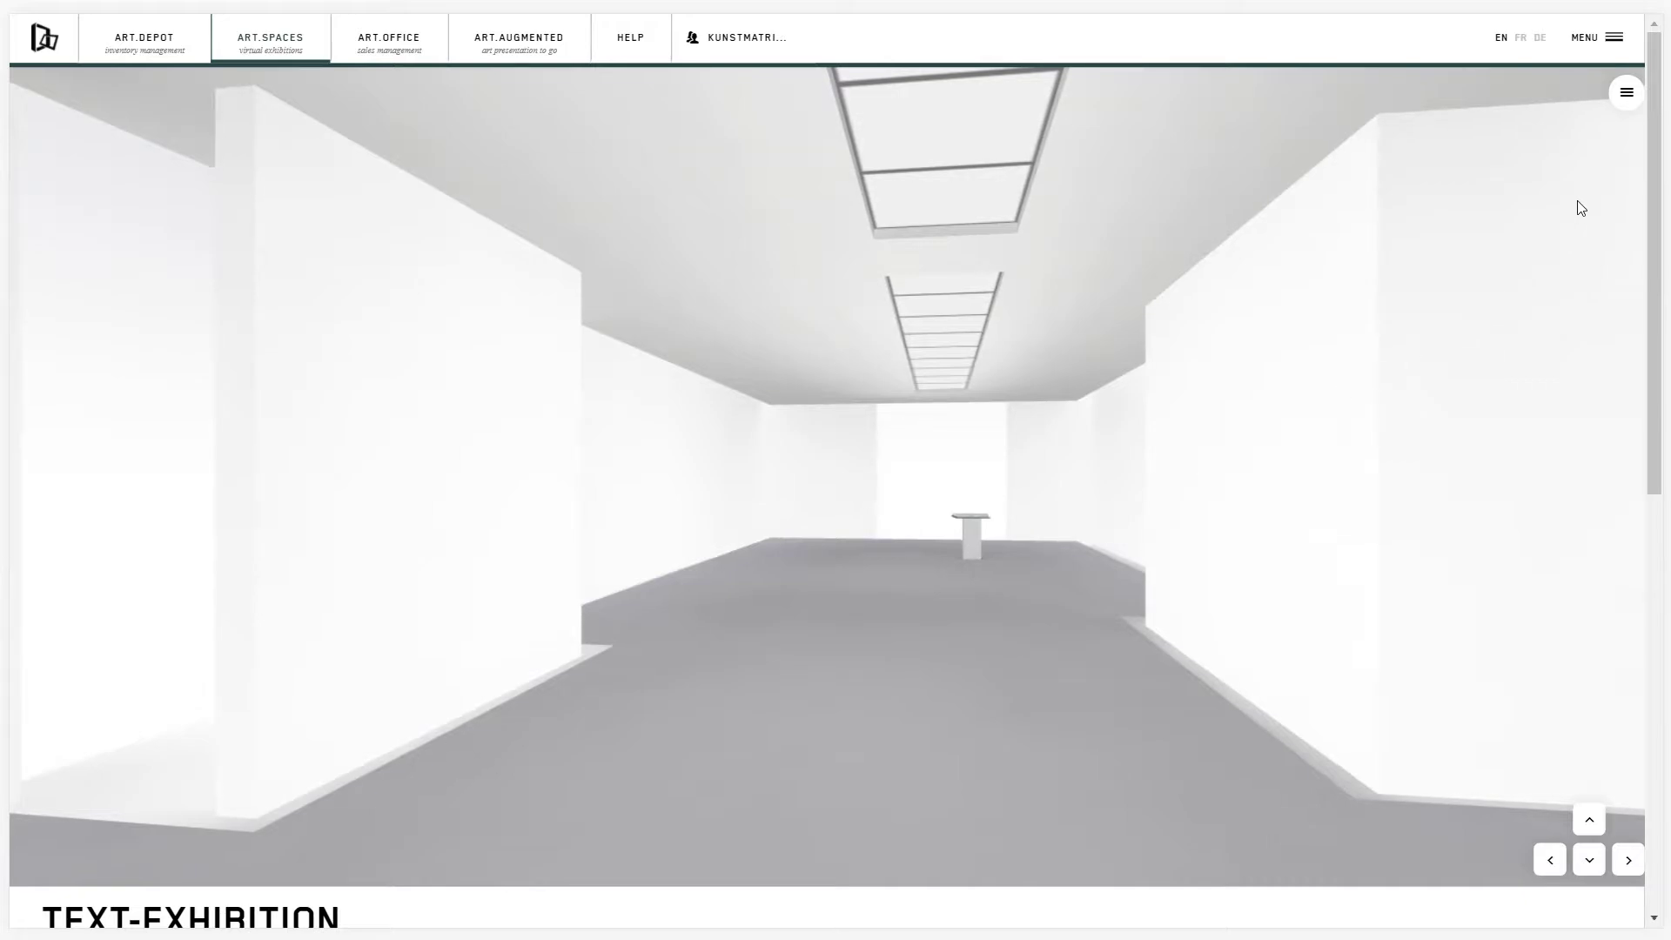
# Step: Read the viewer's how-to help on moving around the exhibition and close it
pyautogui.click(1628, 93)
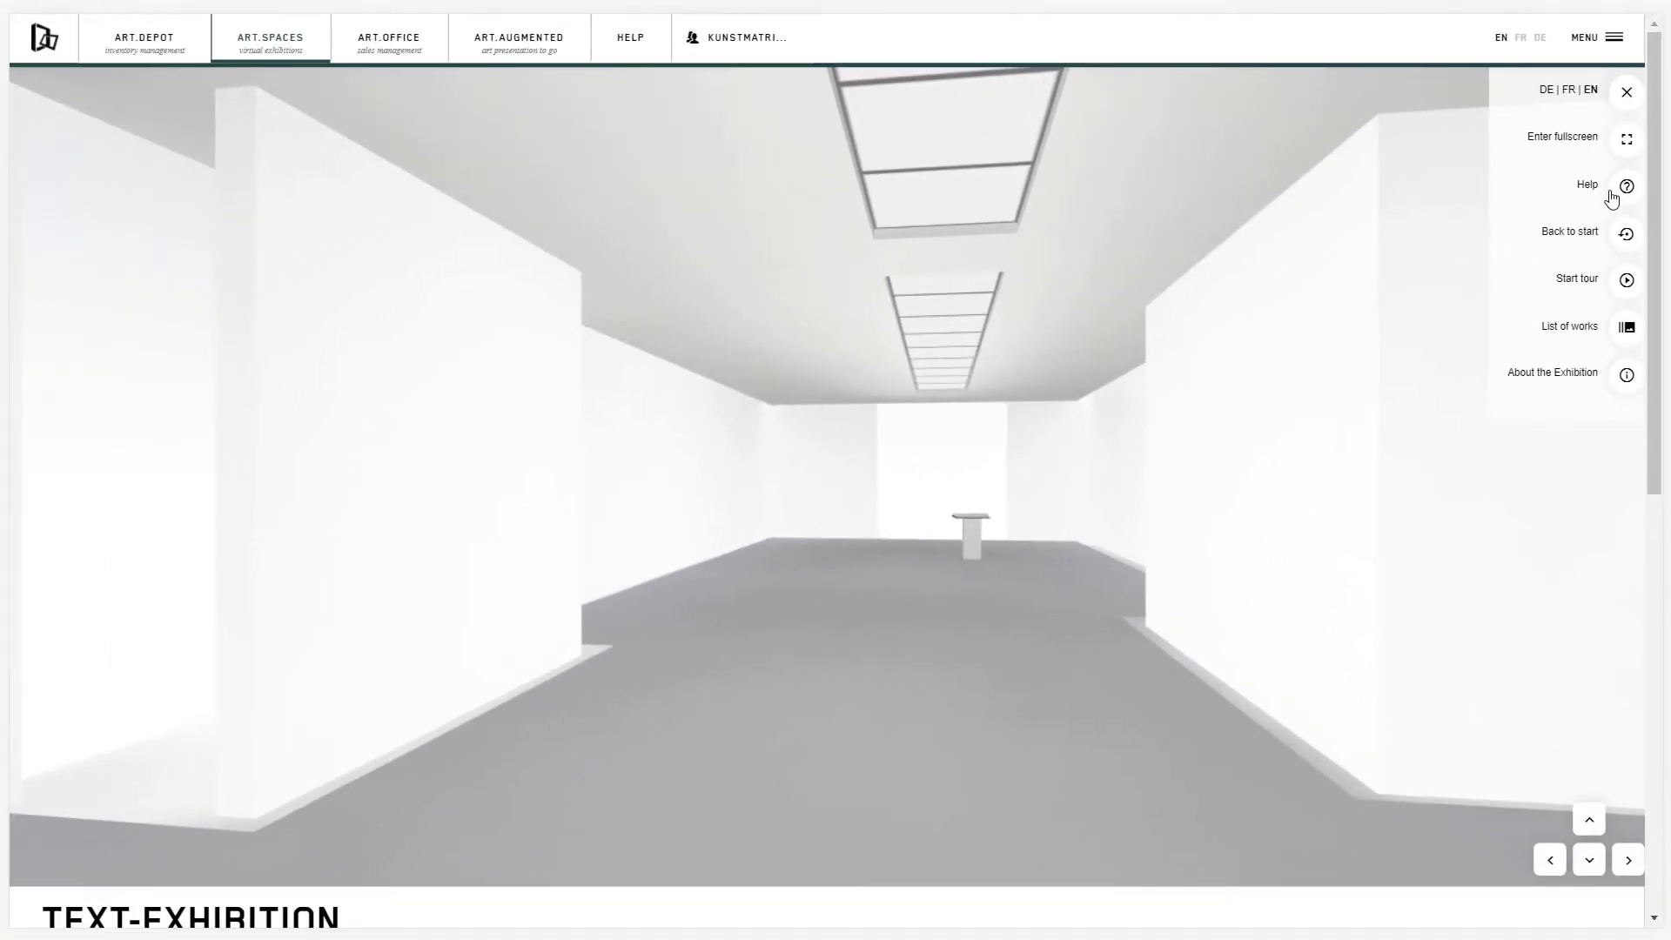
pyautogui.click(1625, 190)
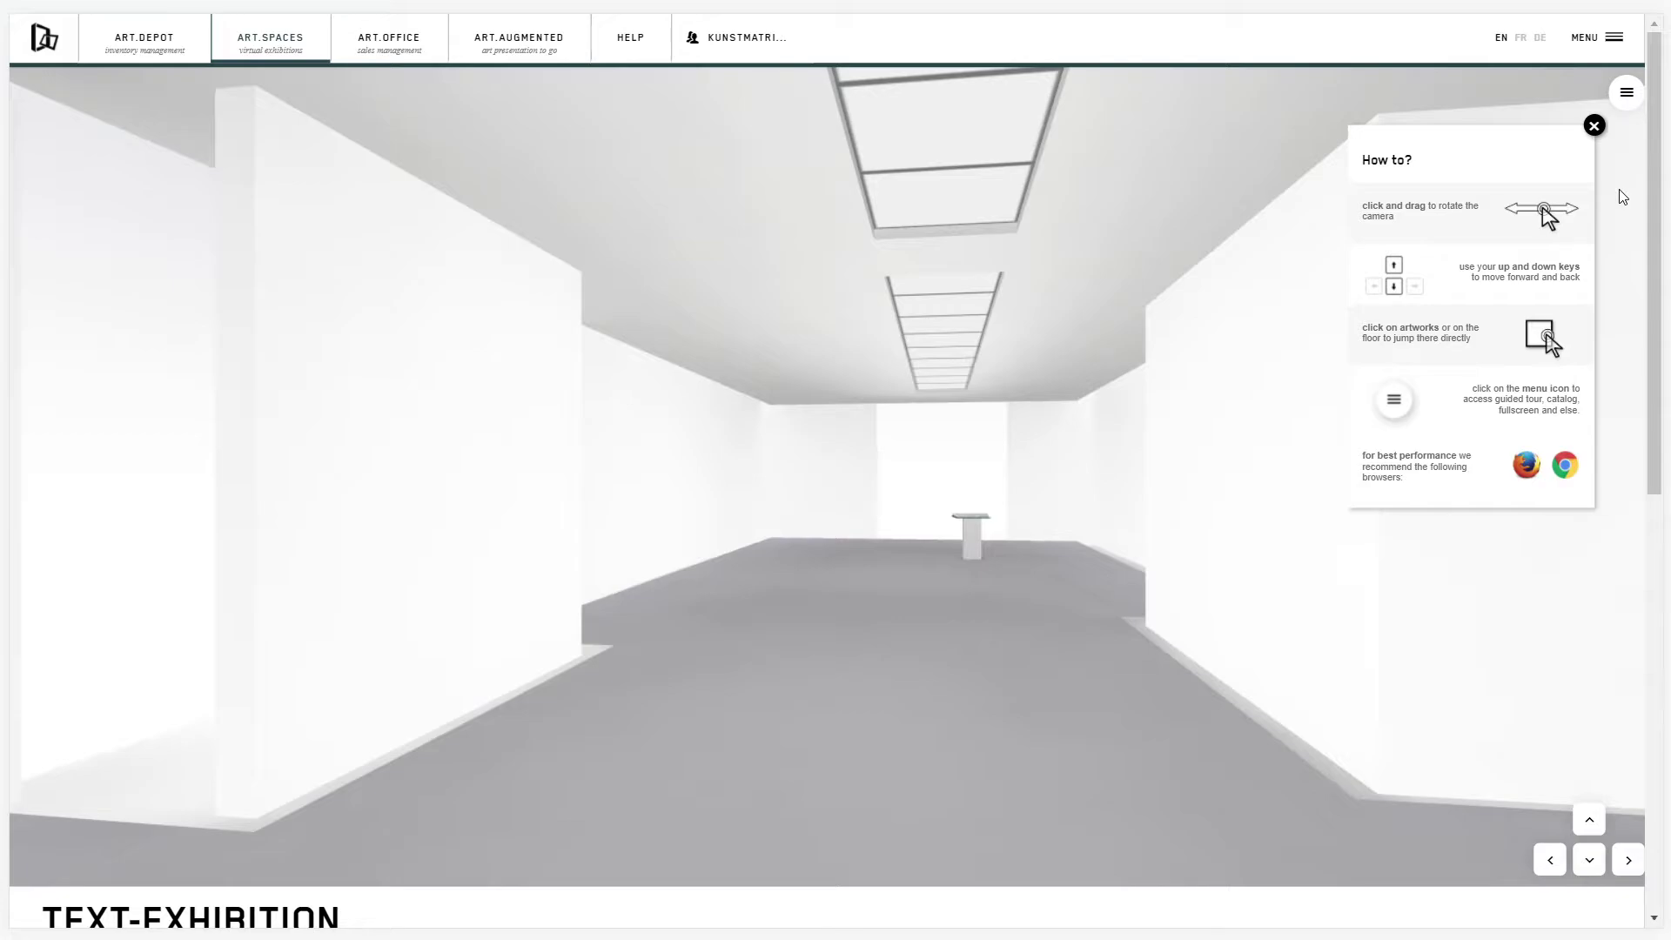
pyautogui.click(1594, 126)
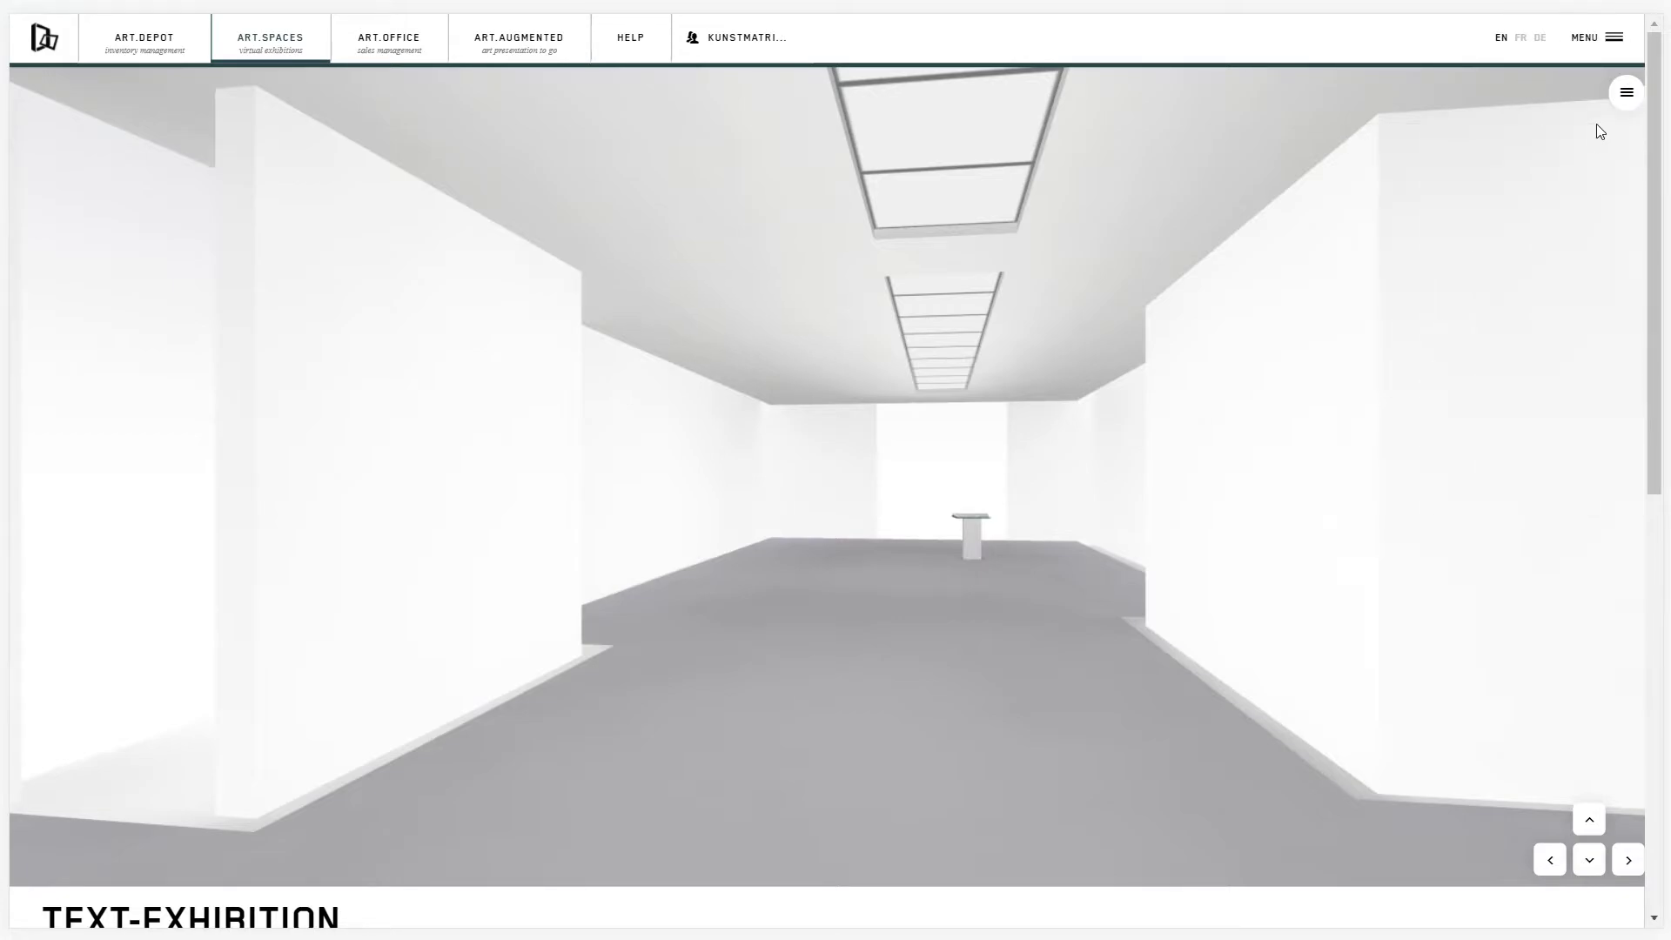
# Step: Return to the exhibition's starting point and briefly run the guided tour
pyautogui.click(1627, 94)
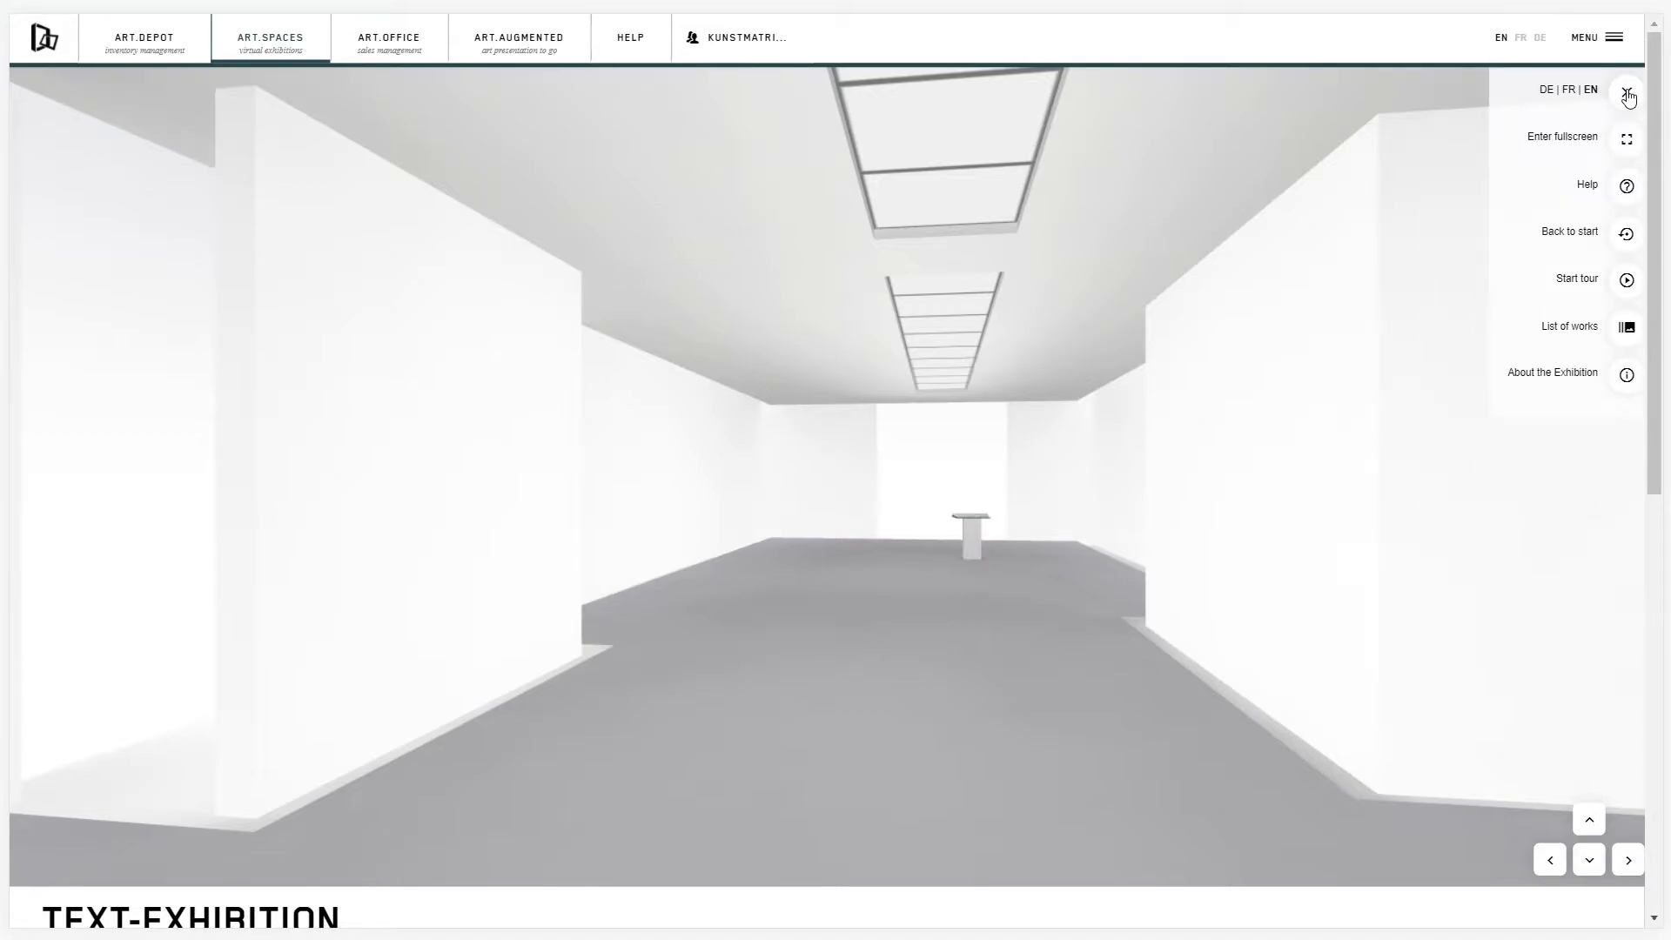
pyautogui.click(1623, 241)
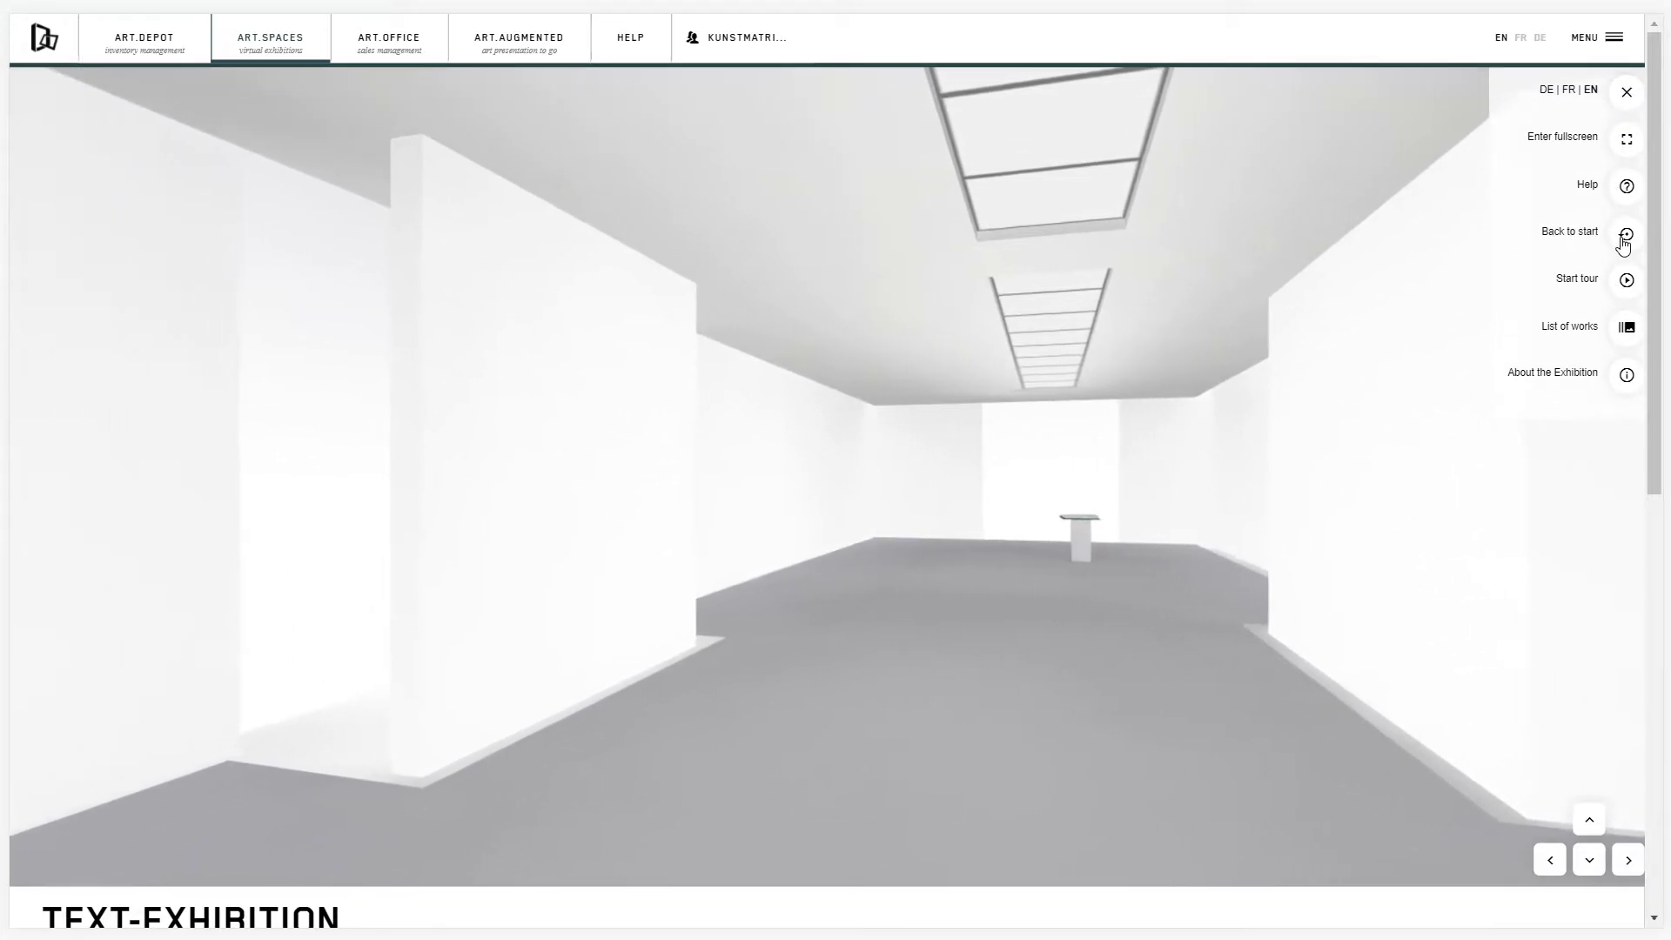
pyautogui.click(1623, 294)
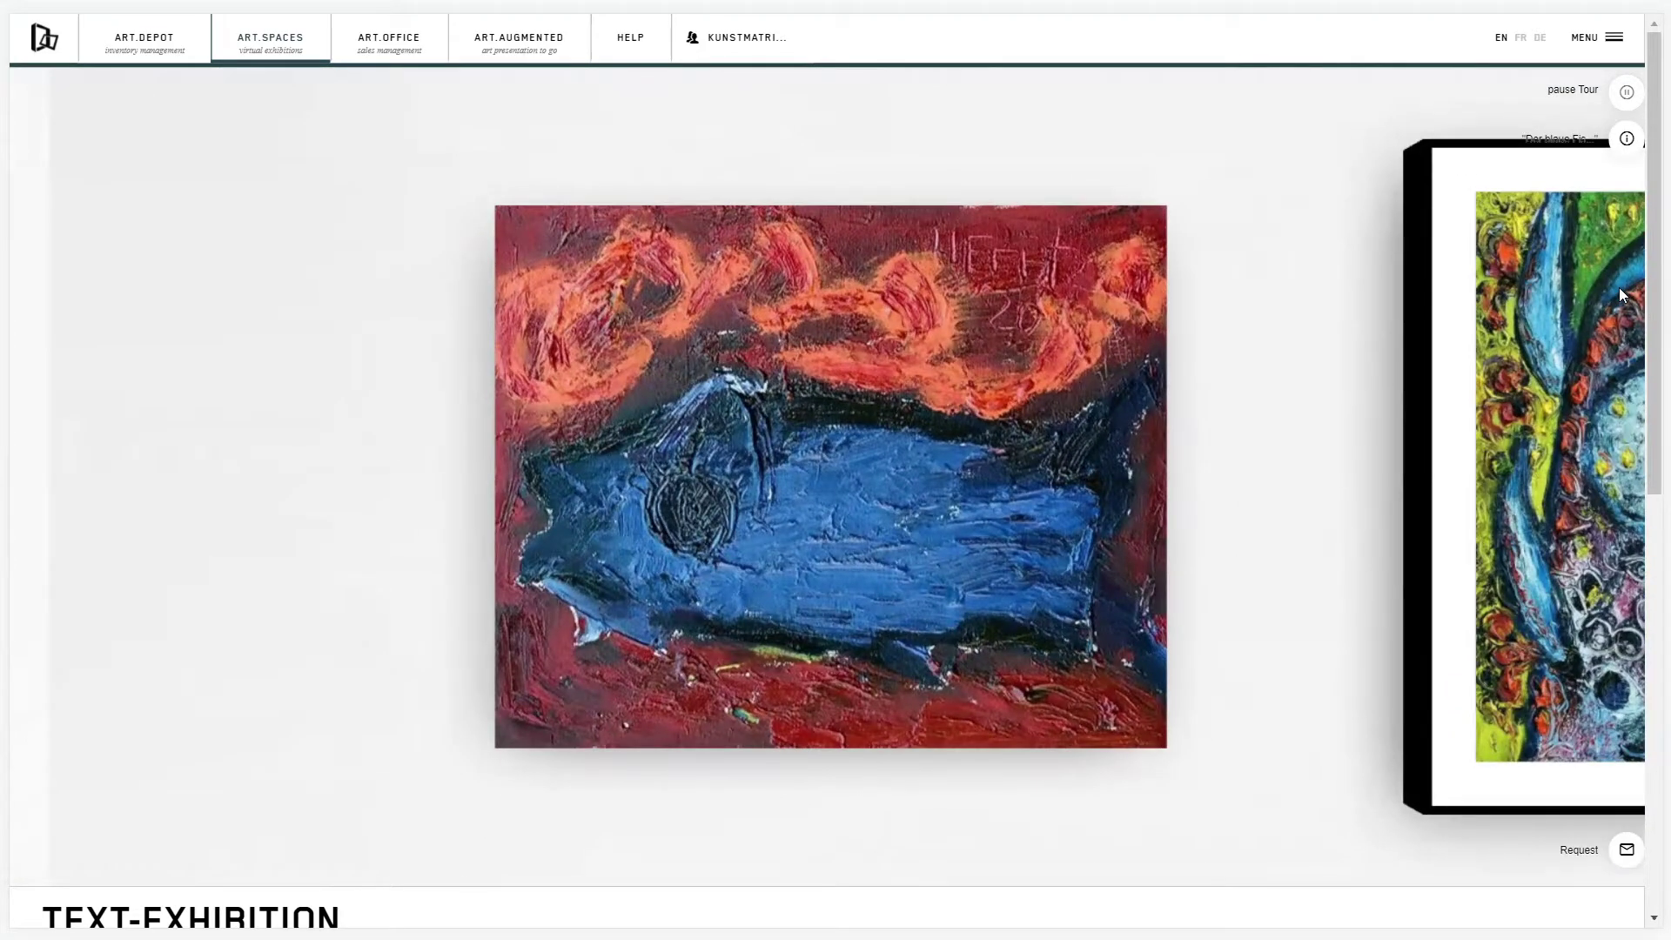
pyautogui.click(1620, 288)
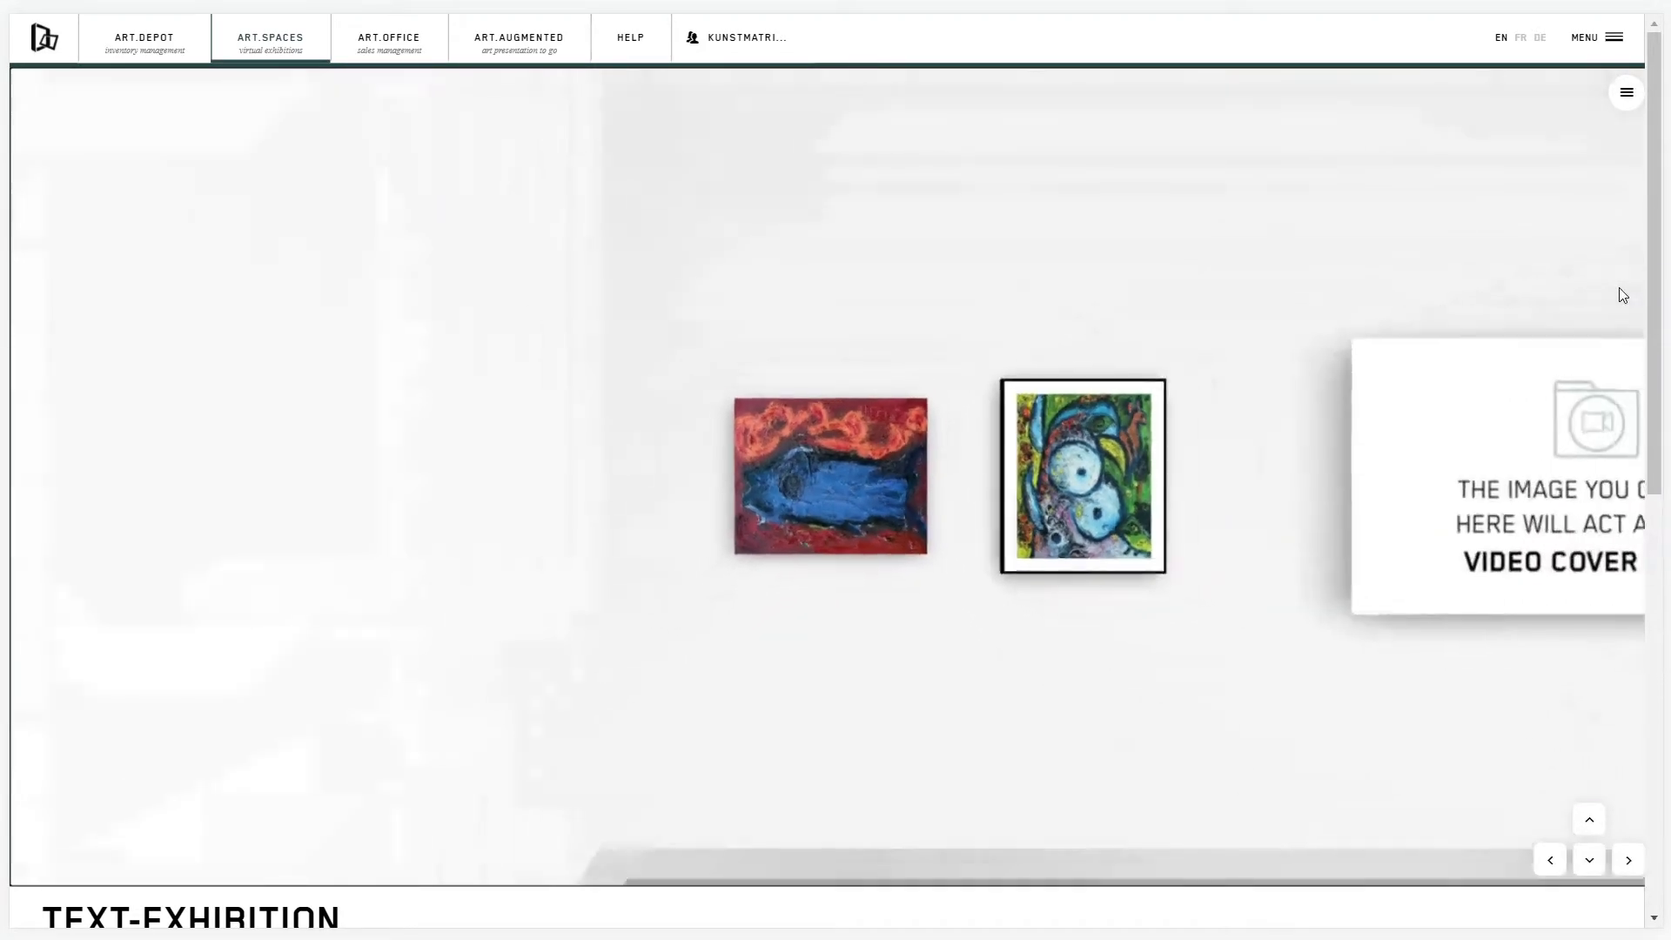
# Step: View the About the Exhibition information and close it
pyautogui.click(1632, 101)
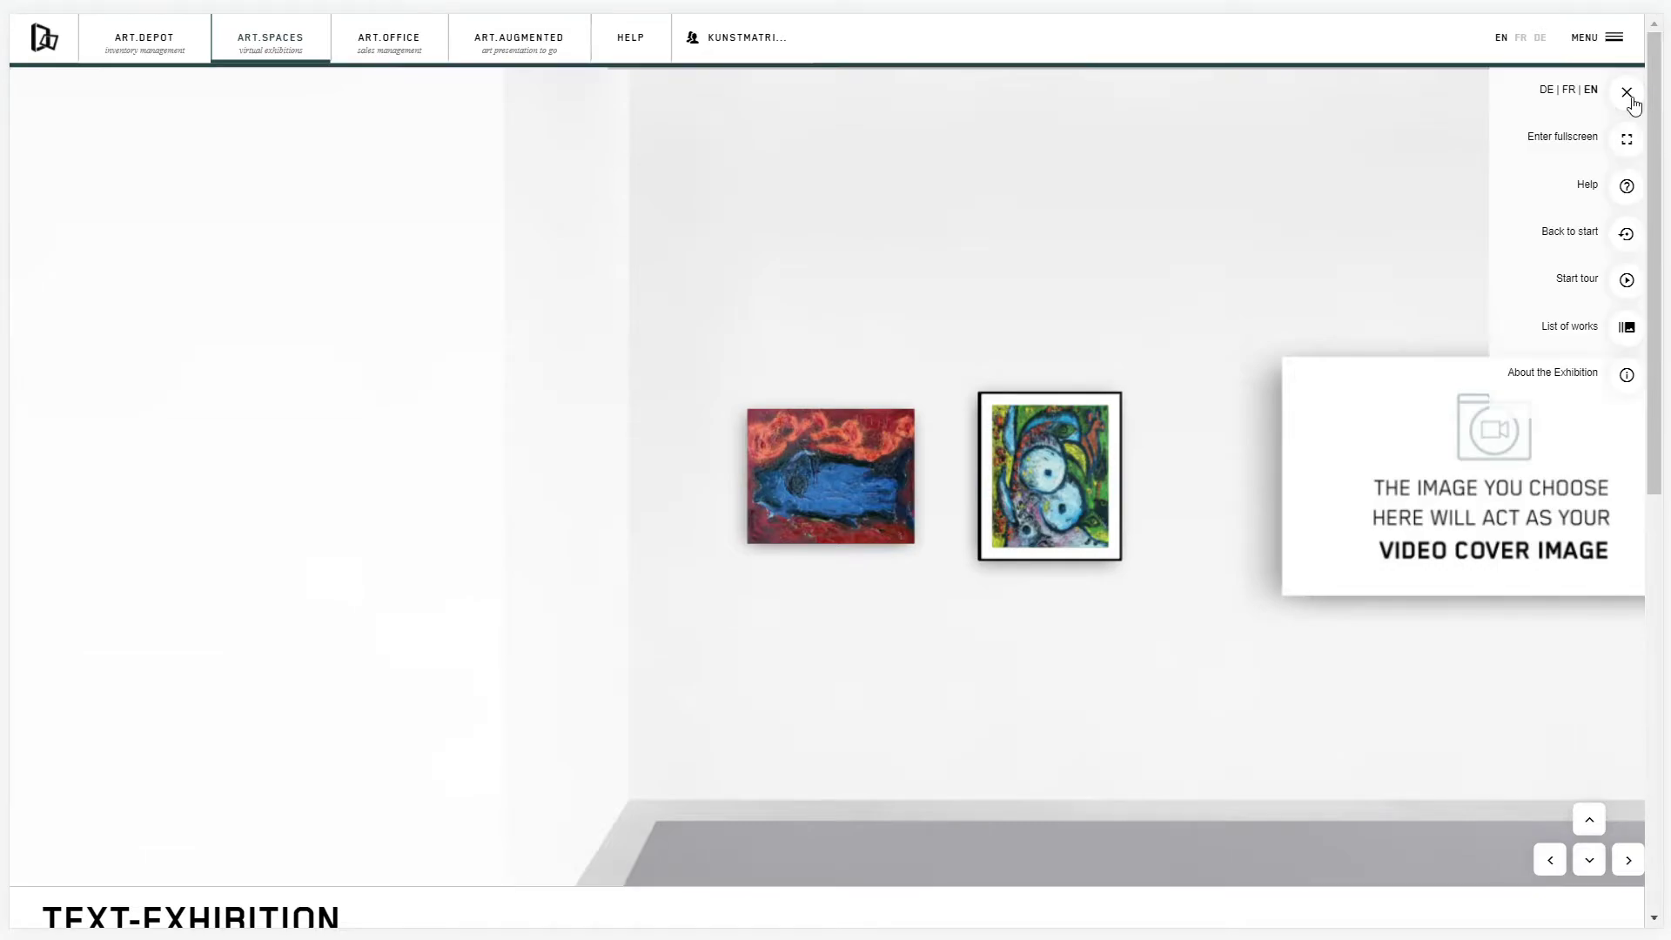
pyautogui.click(1627, 379)
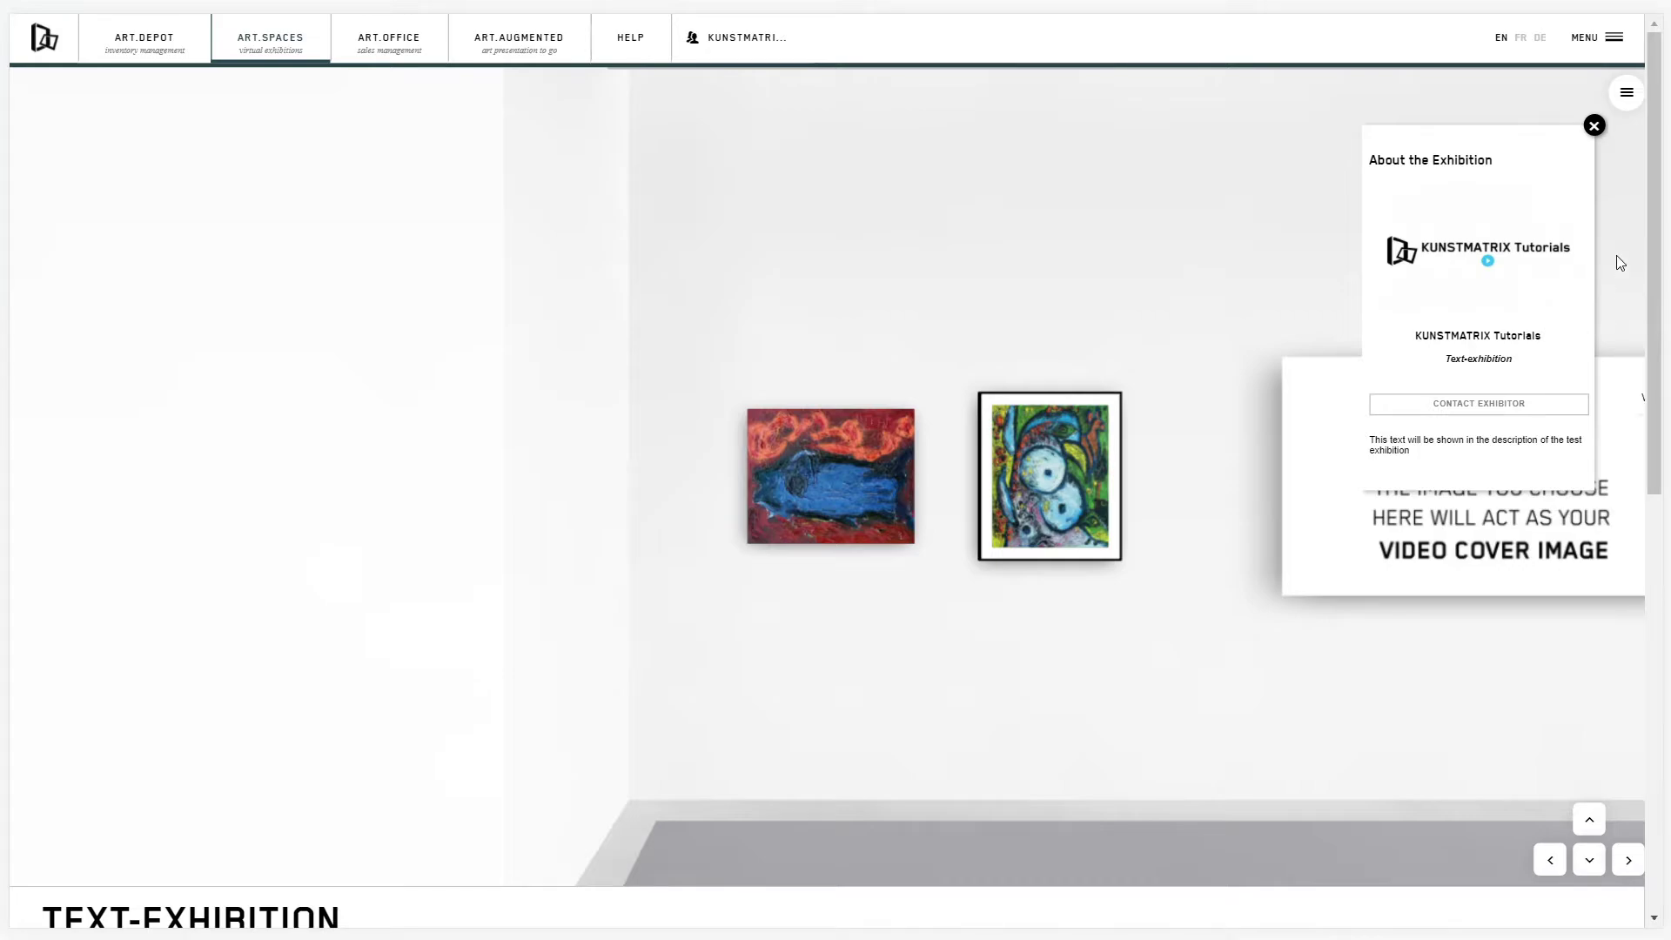
pyautogui.click(1594, 127)
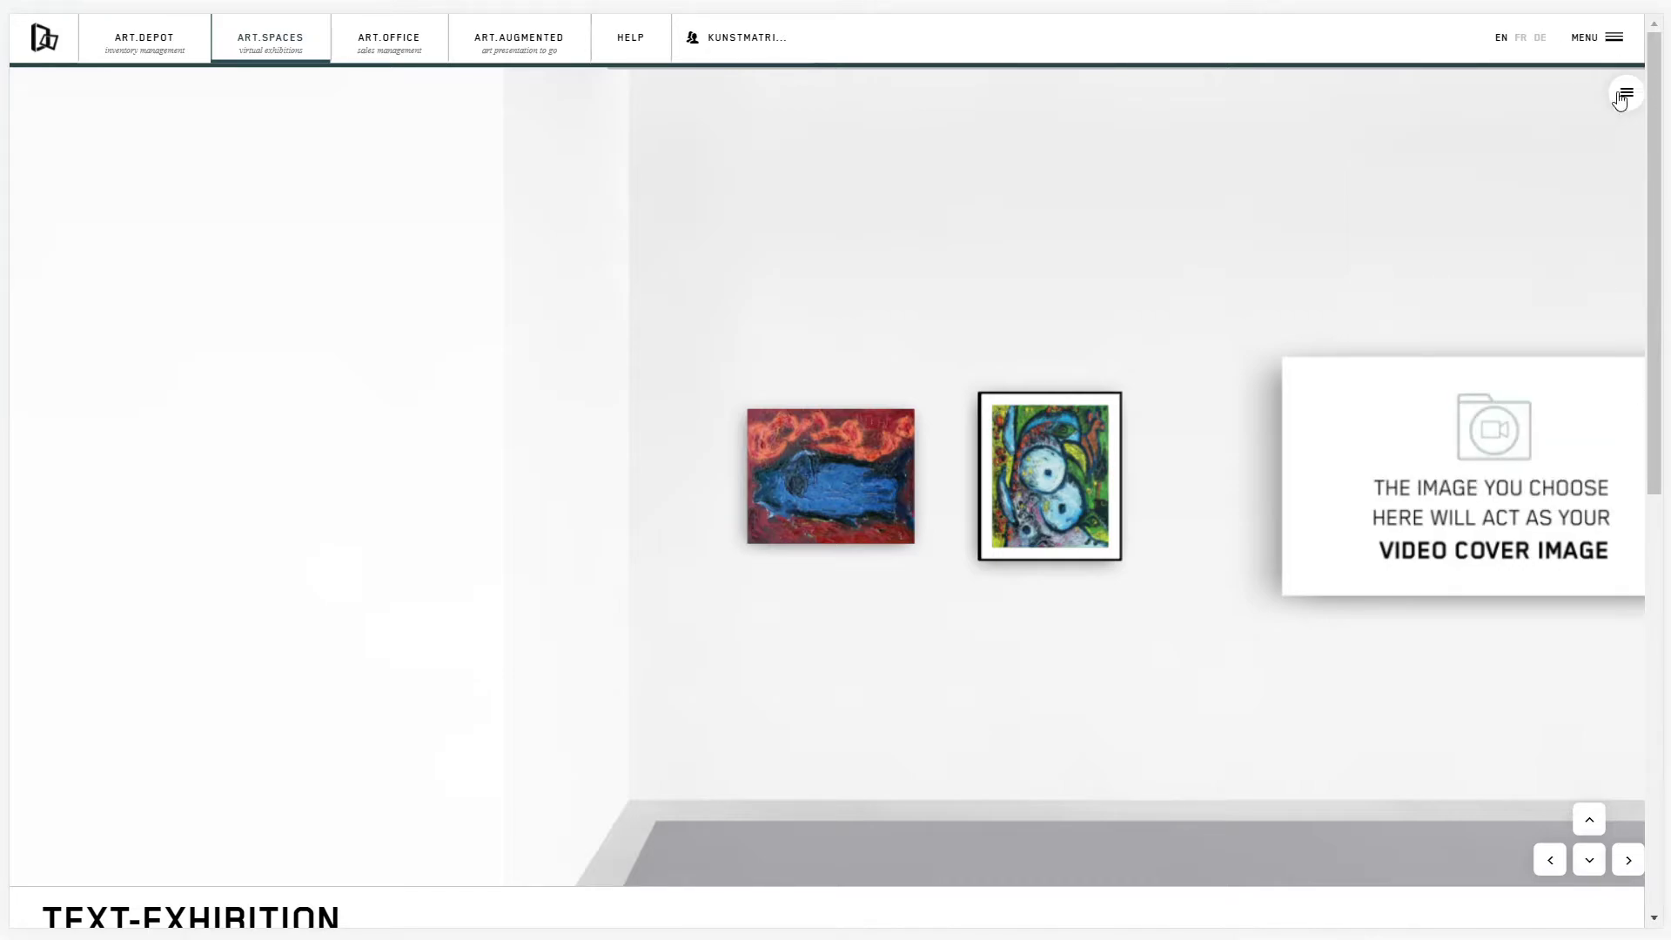
# Step: Jump to the artwork "Er fand die schönen Busen" from the list of works and close its details
pyautogui.click(1624, 93)
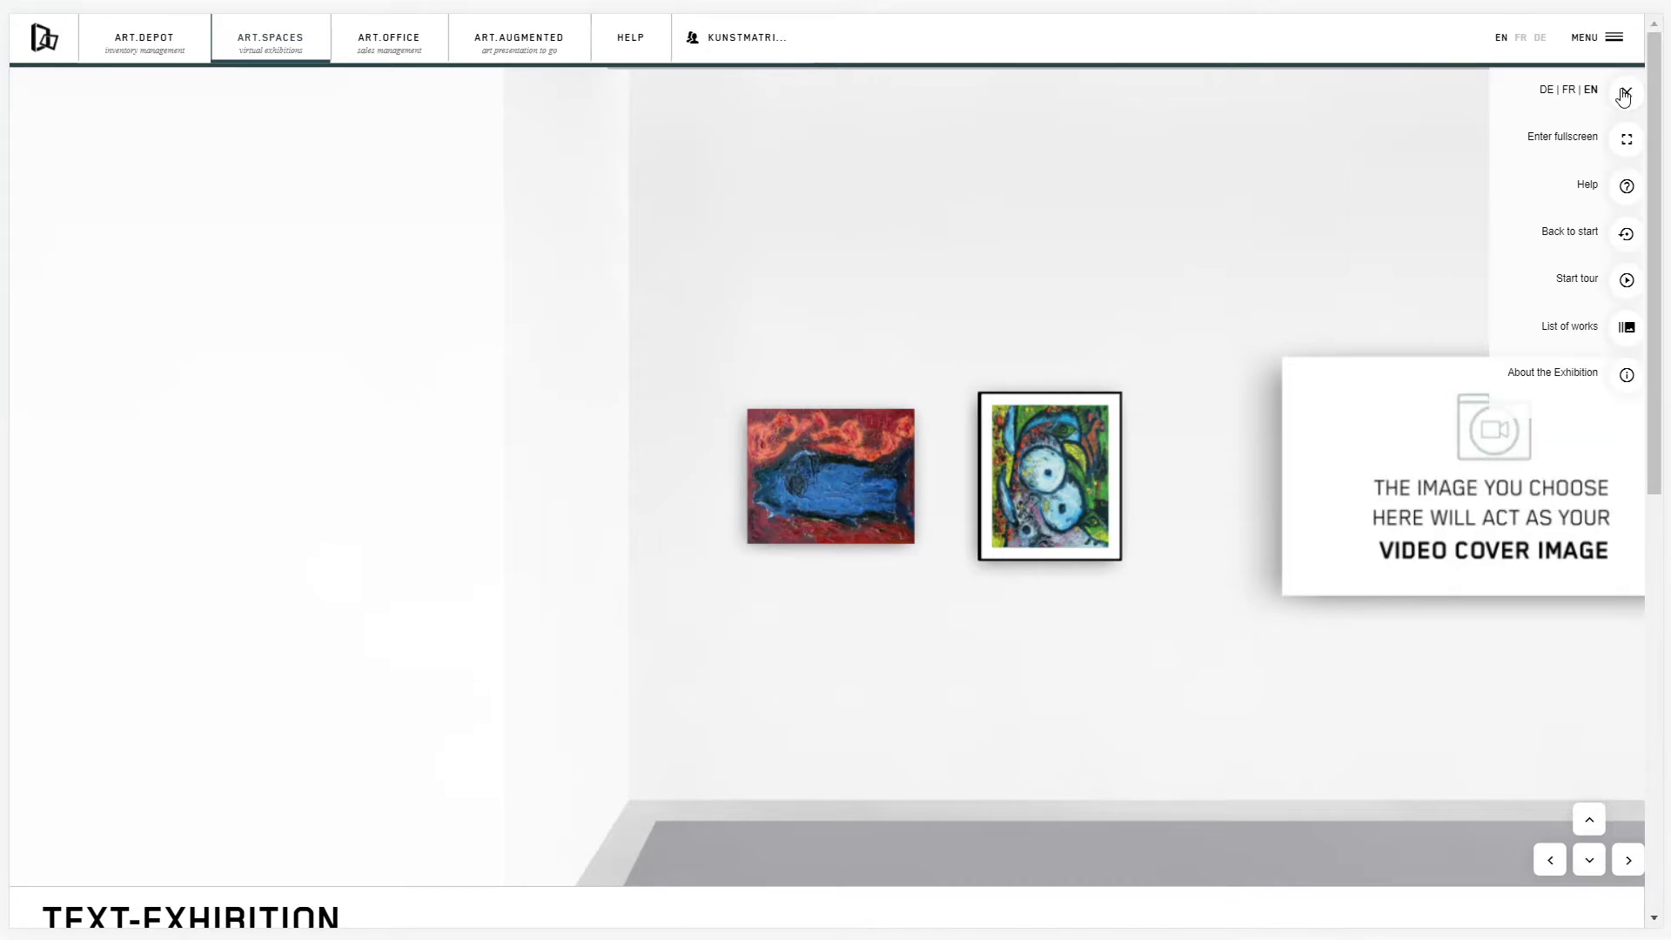
pyautogui.click(1630, 341)
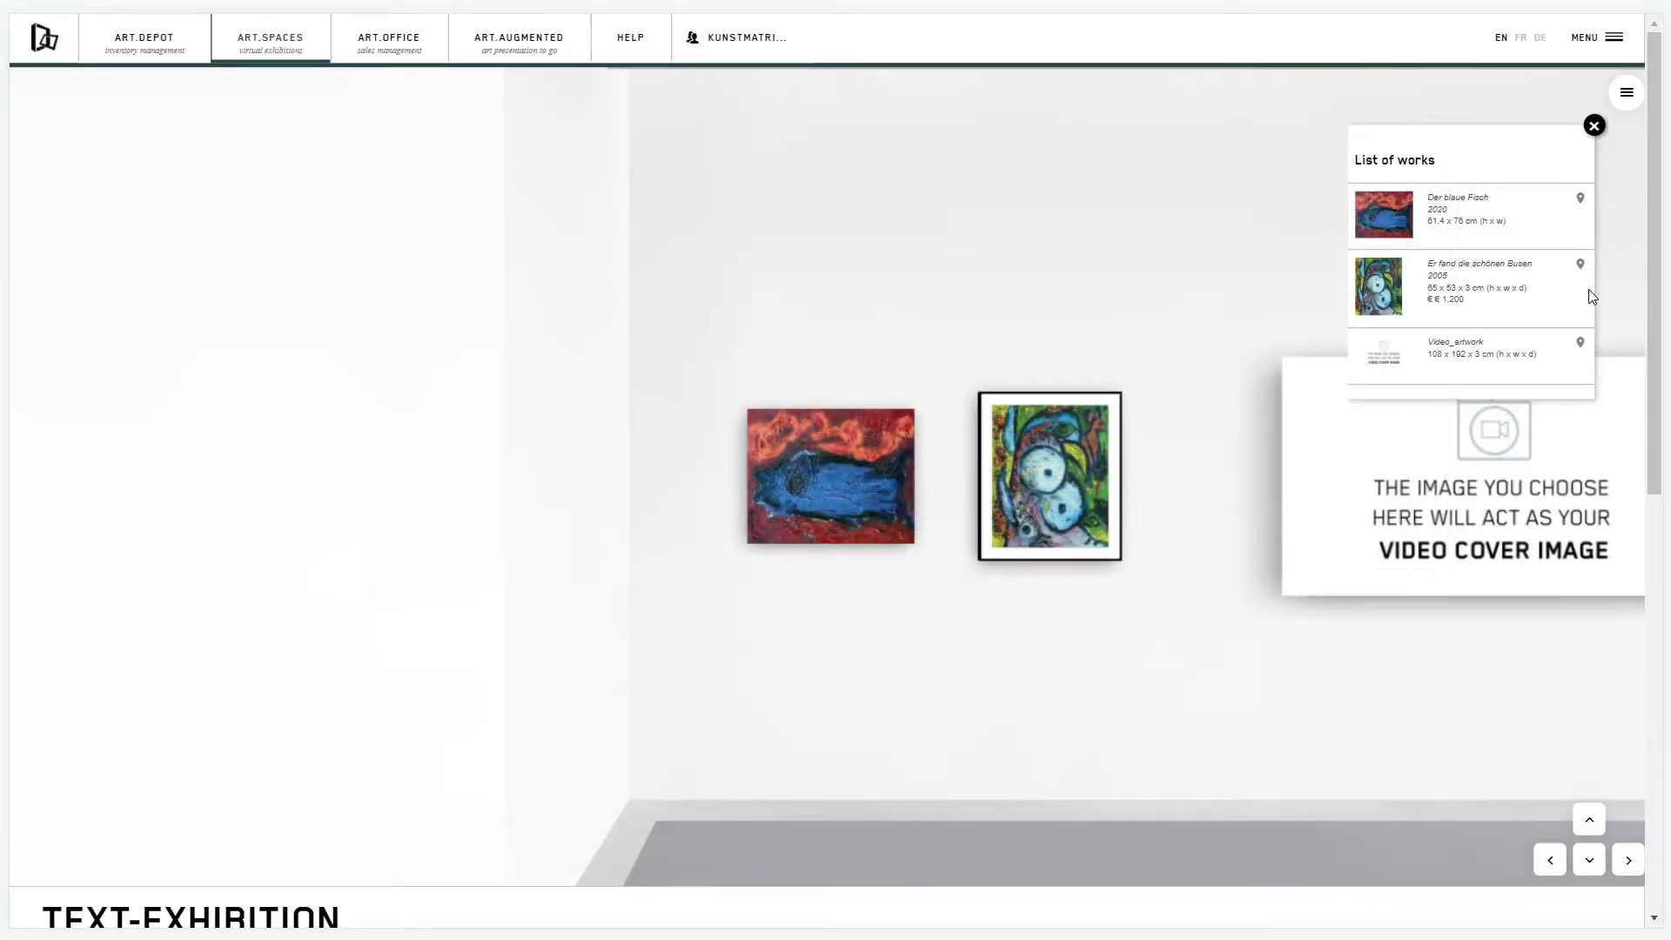
pyautogui.click(1580, 264)
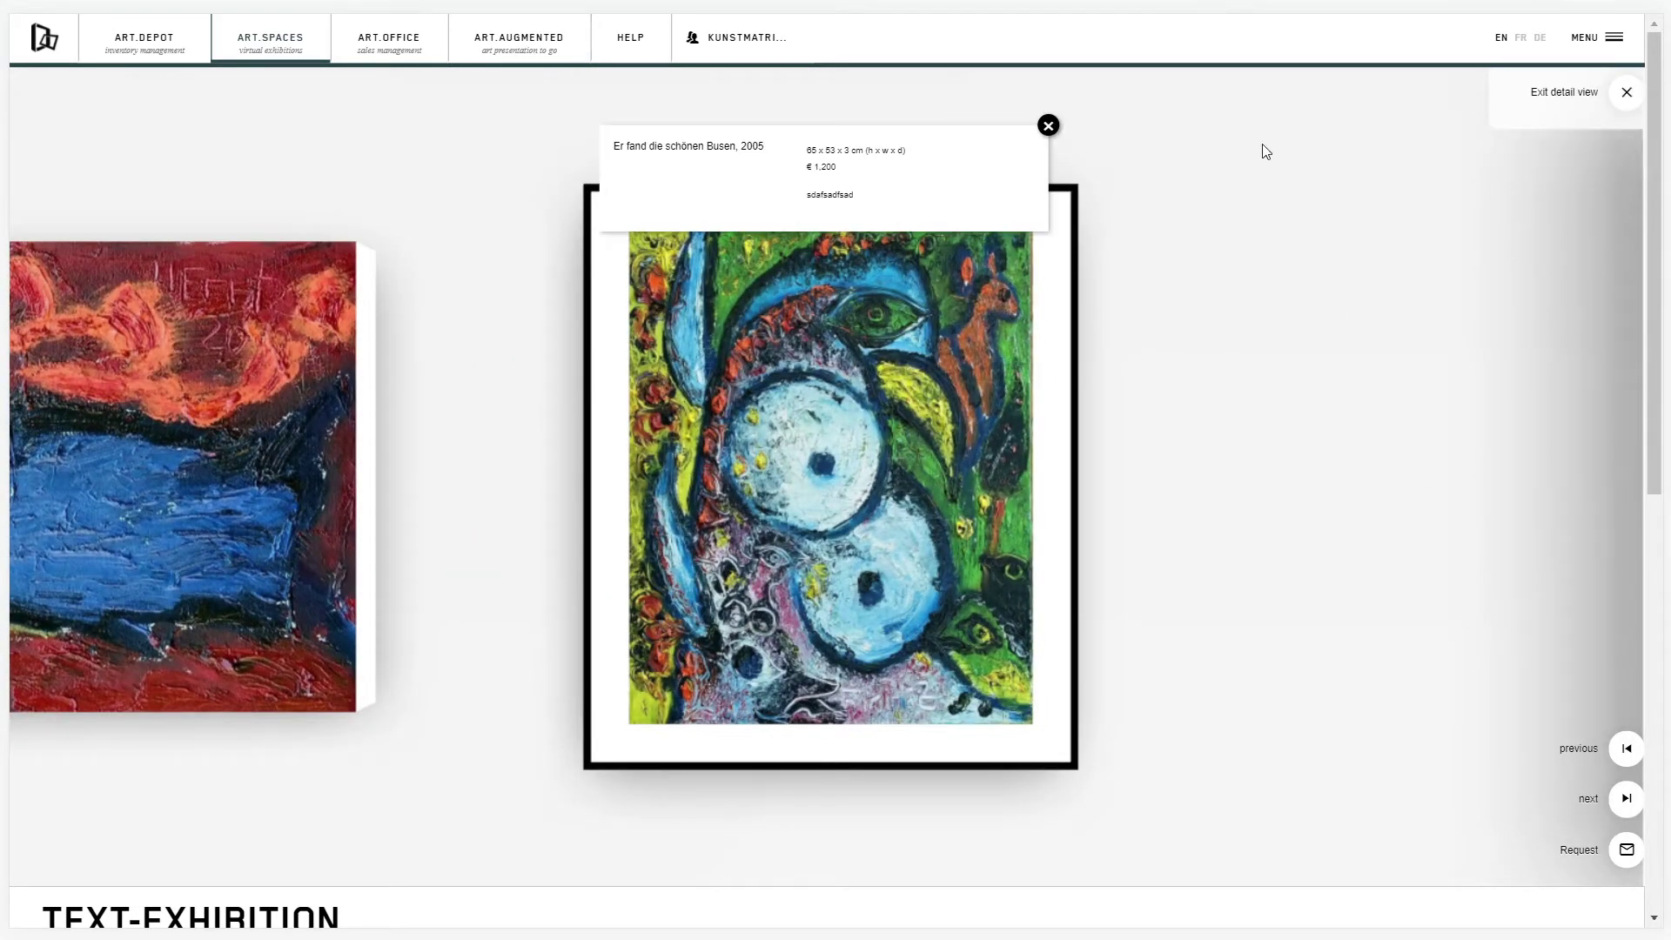
pyautogui.click(1048, 125)
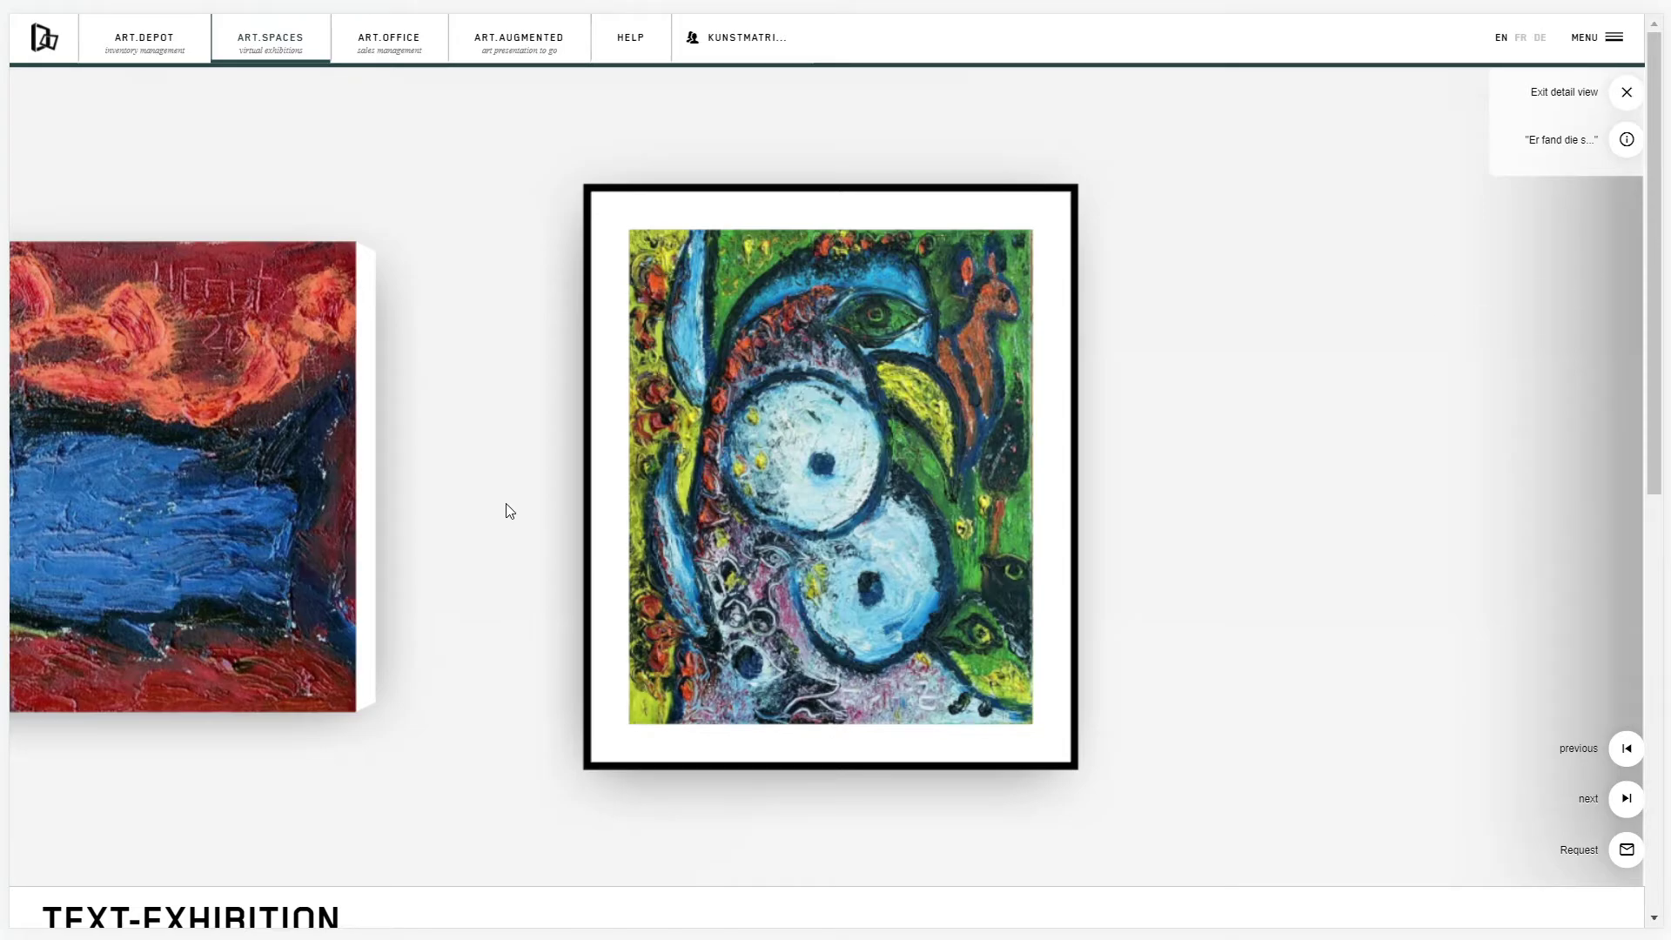
# Step: Open Text-exhibition for curating from the exhibition manager and go to the Guestbook through its list of works
pyautogui.click(46, 39)
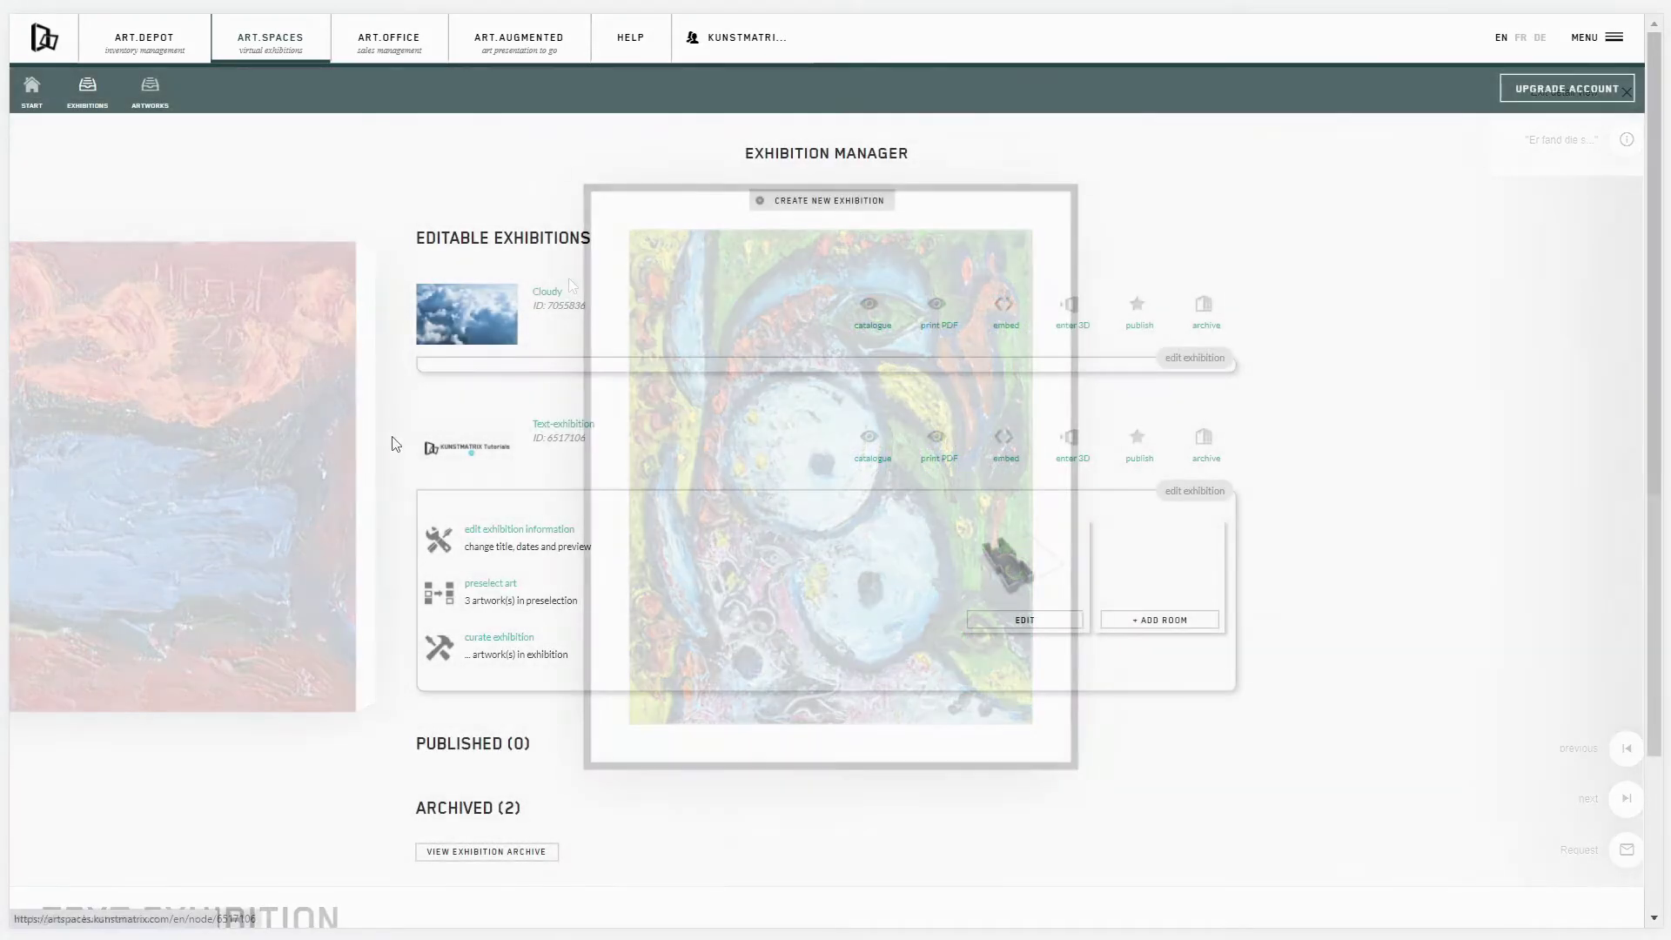
pyautogui.click(516, 640)
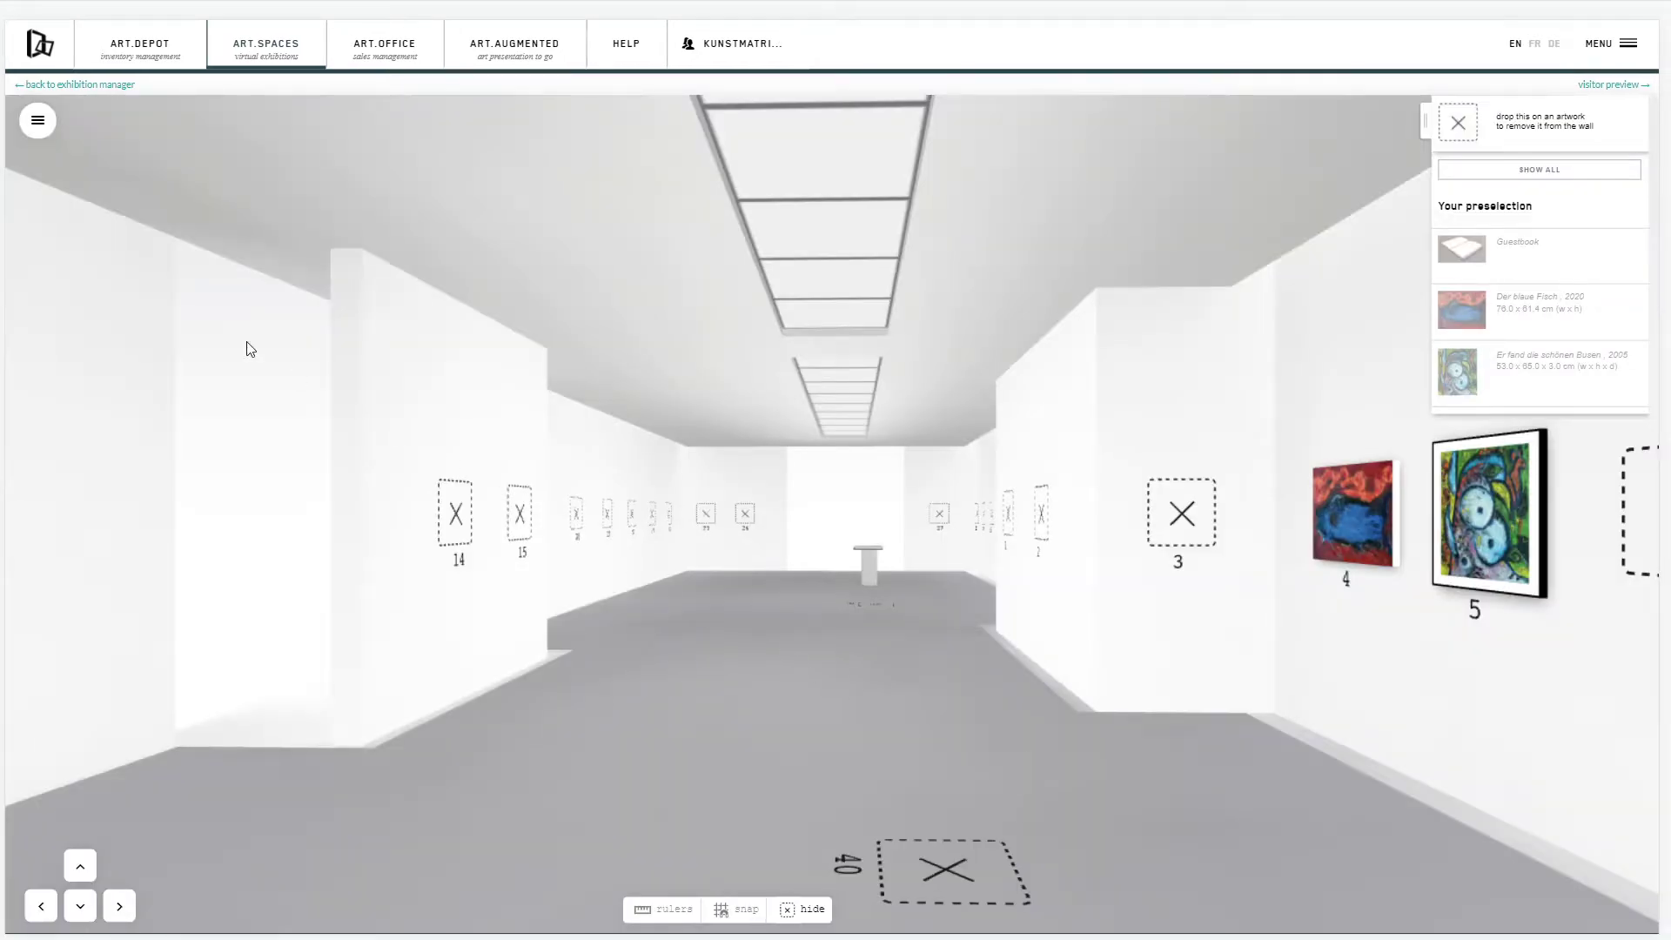
pyautogui.click(39, 121)
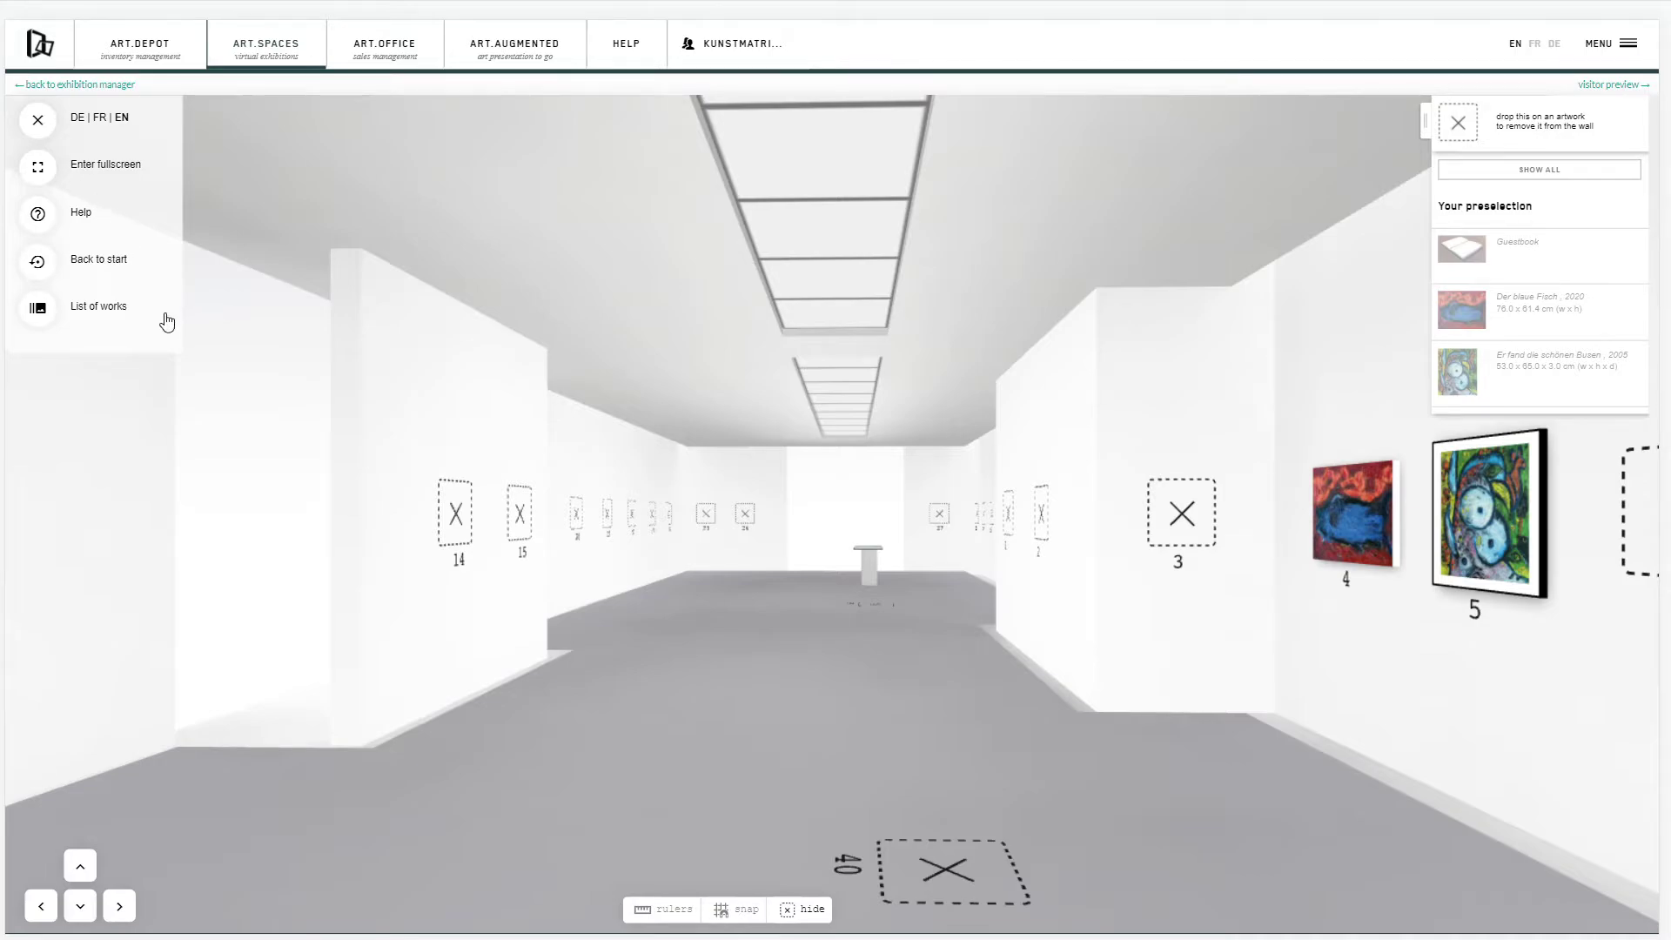
pyautogui.click(164, 317)
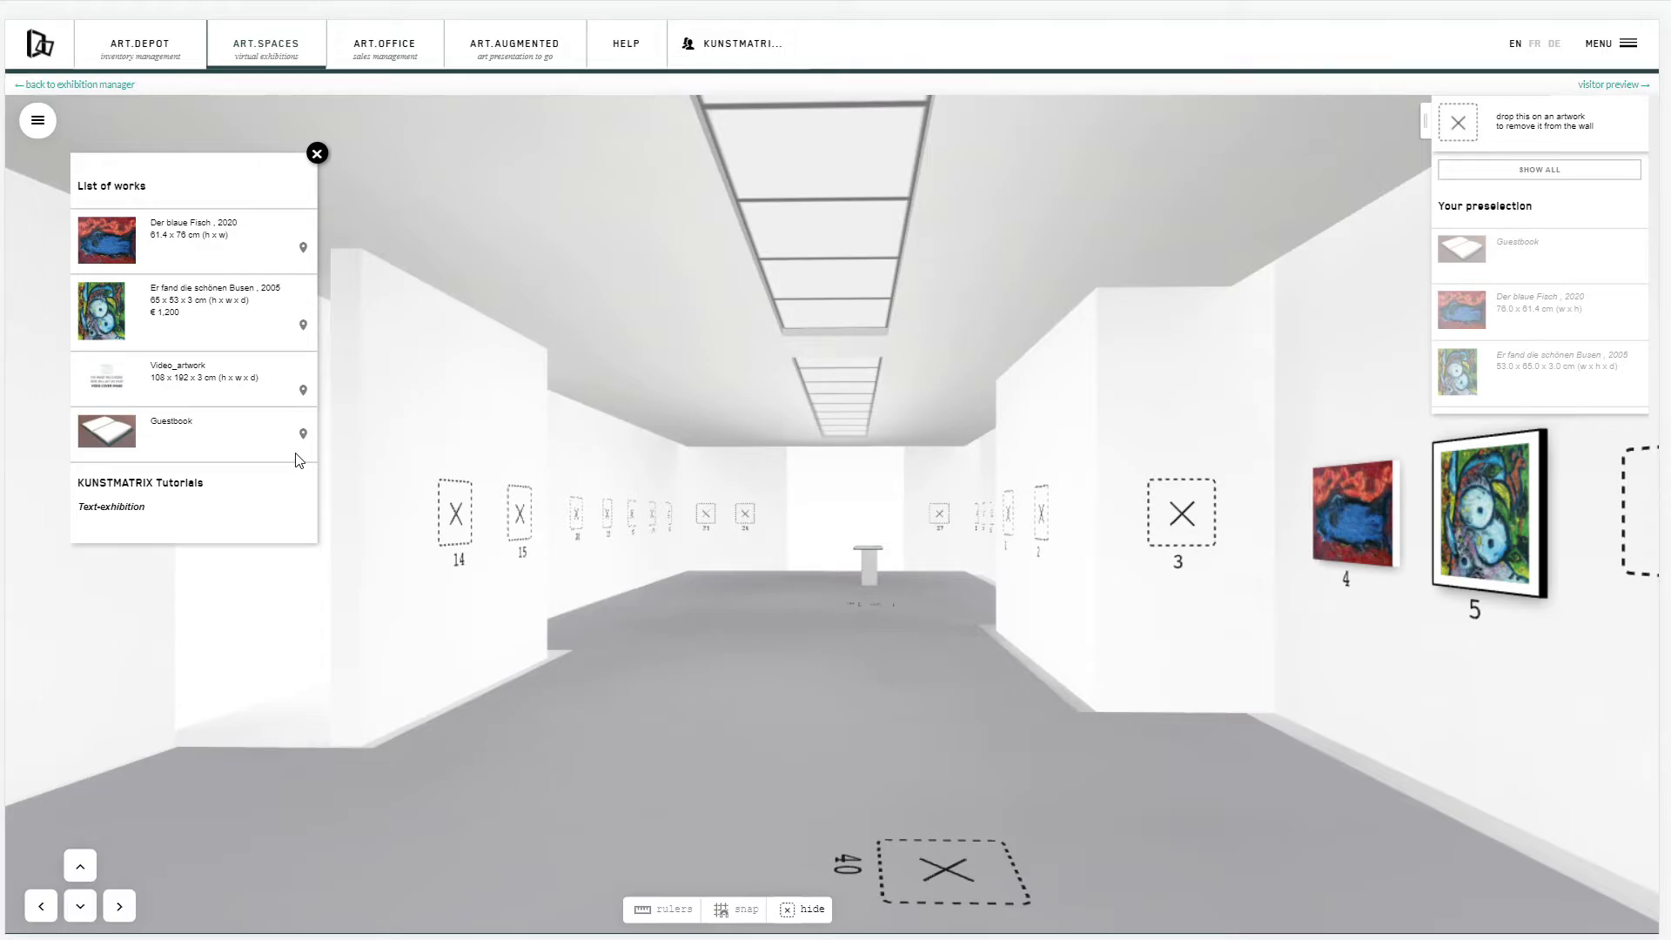
pyautogui.click(1615, 307)
pyautogui.click(304, 439)
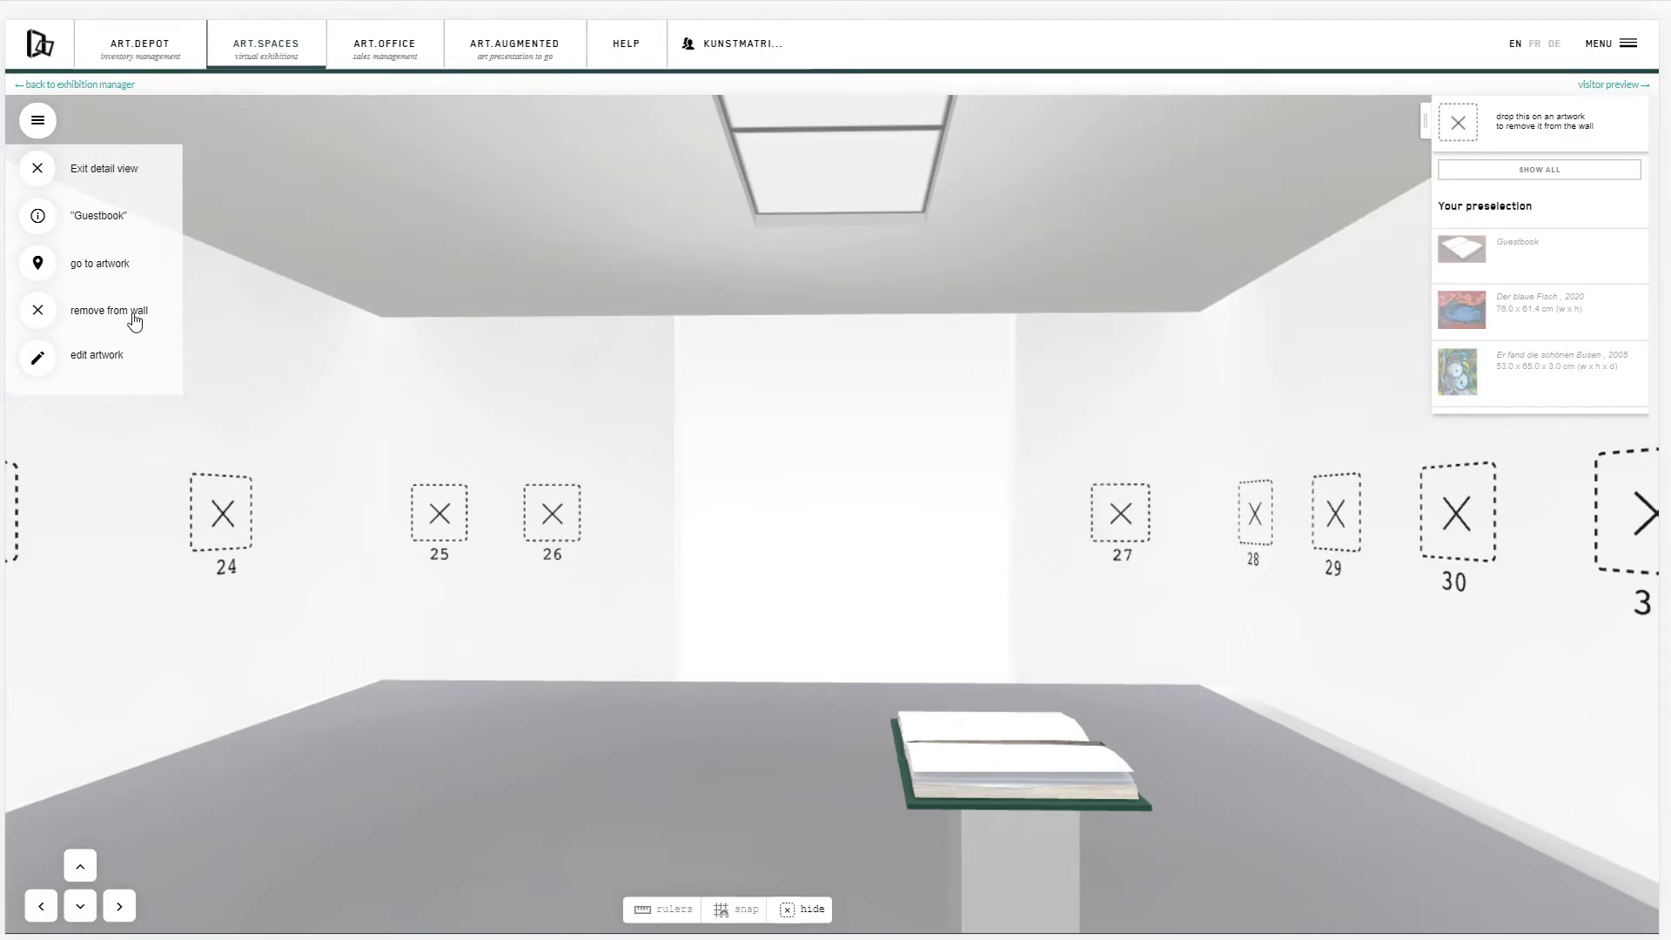
pyautogui.click(75, 259)
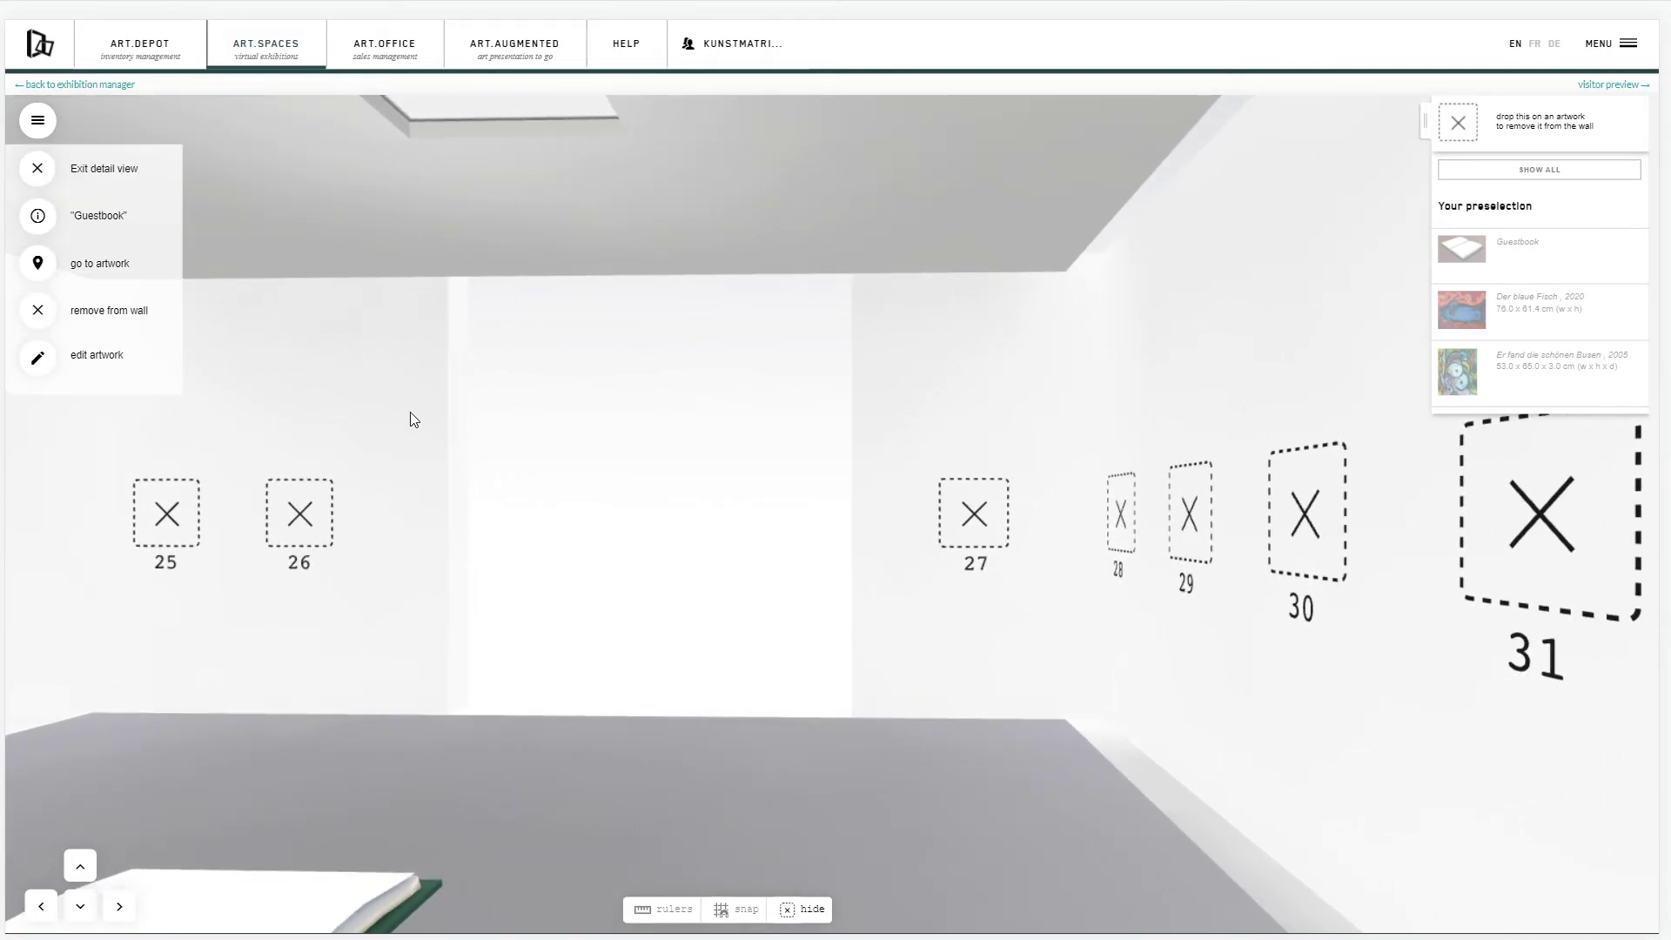
# Step: Remove the Guestbook from the room, place it back on the floor from the preselection, and exit its detail view
pyautogui.click(39, 310)
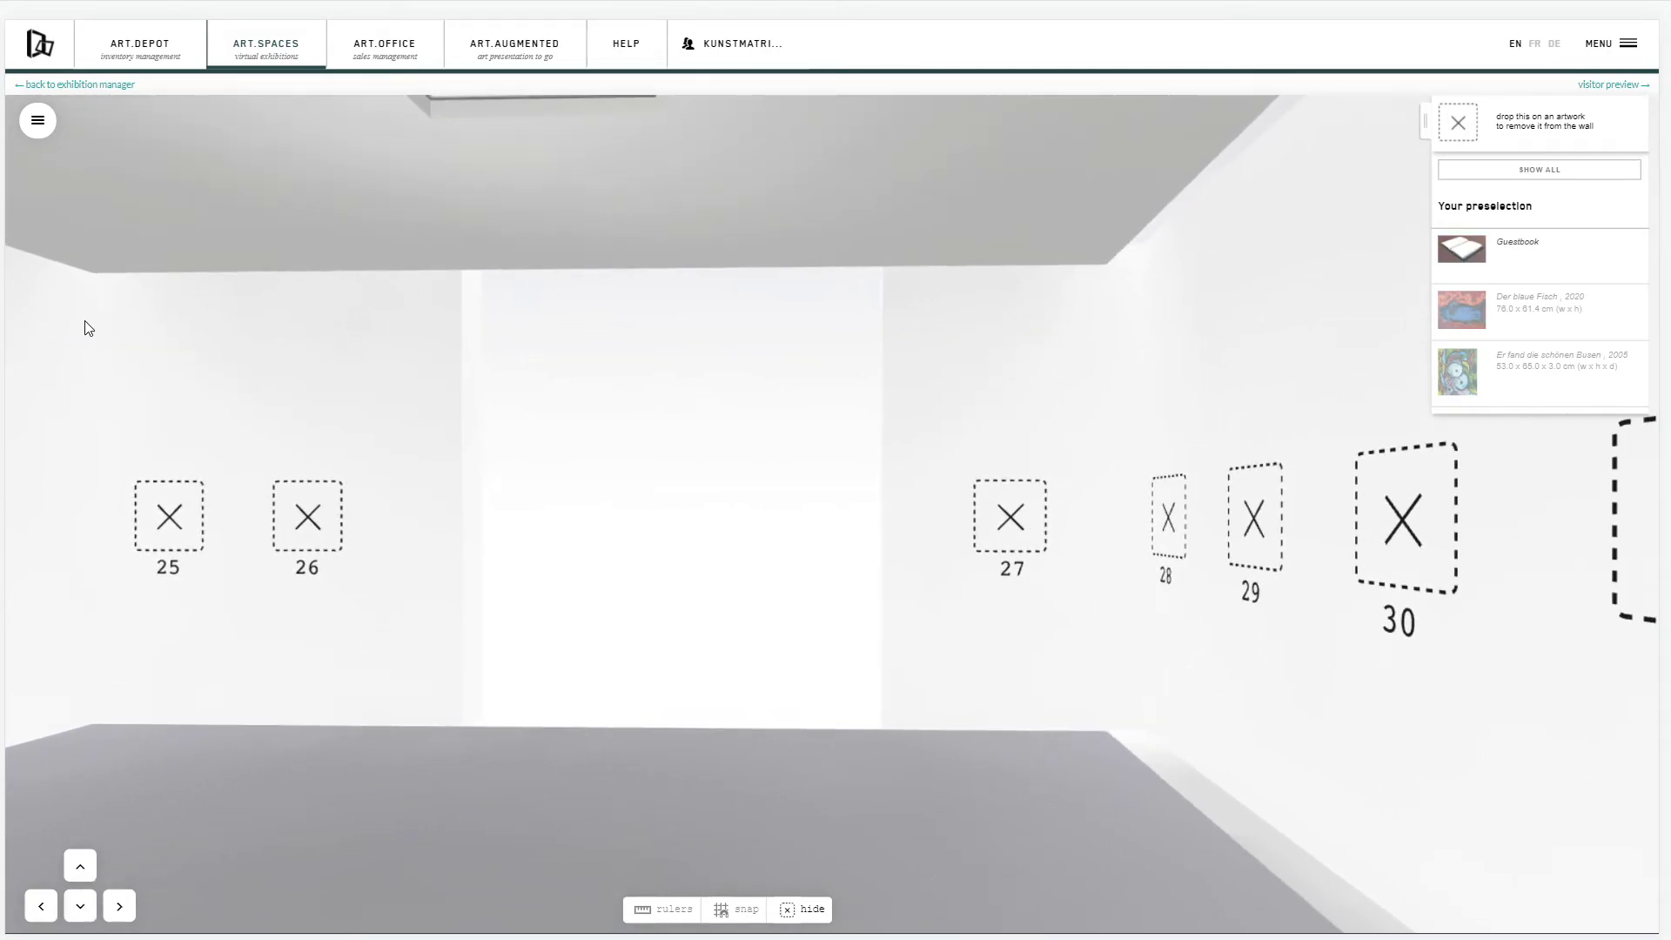
pyautogui.moveTo(1471, 249); pyautogui.dragTo(707, 758)
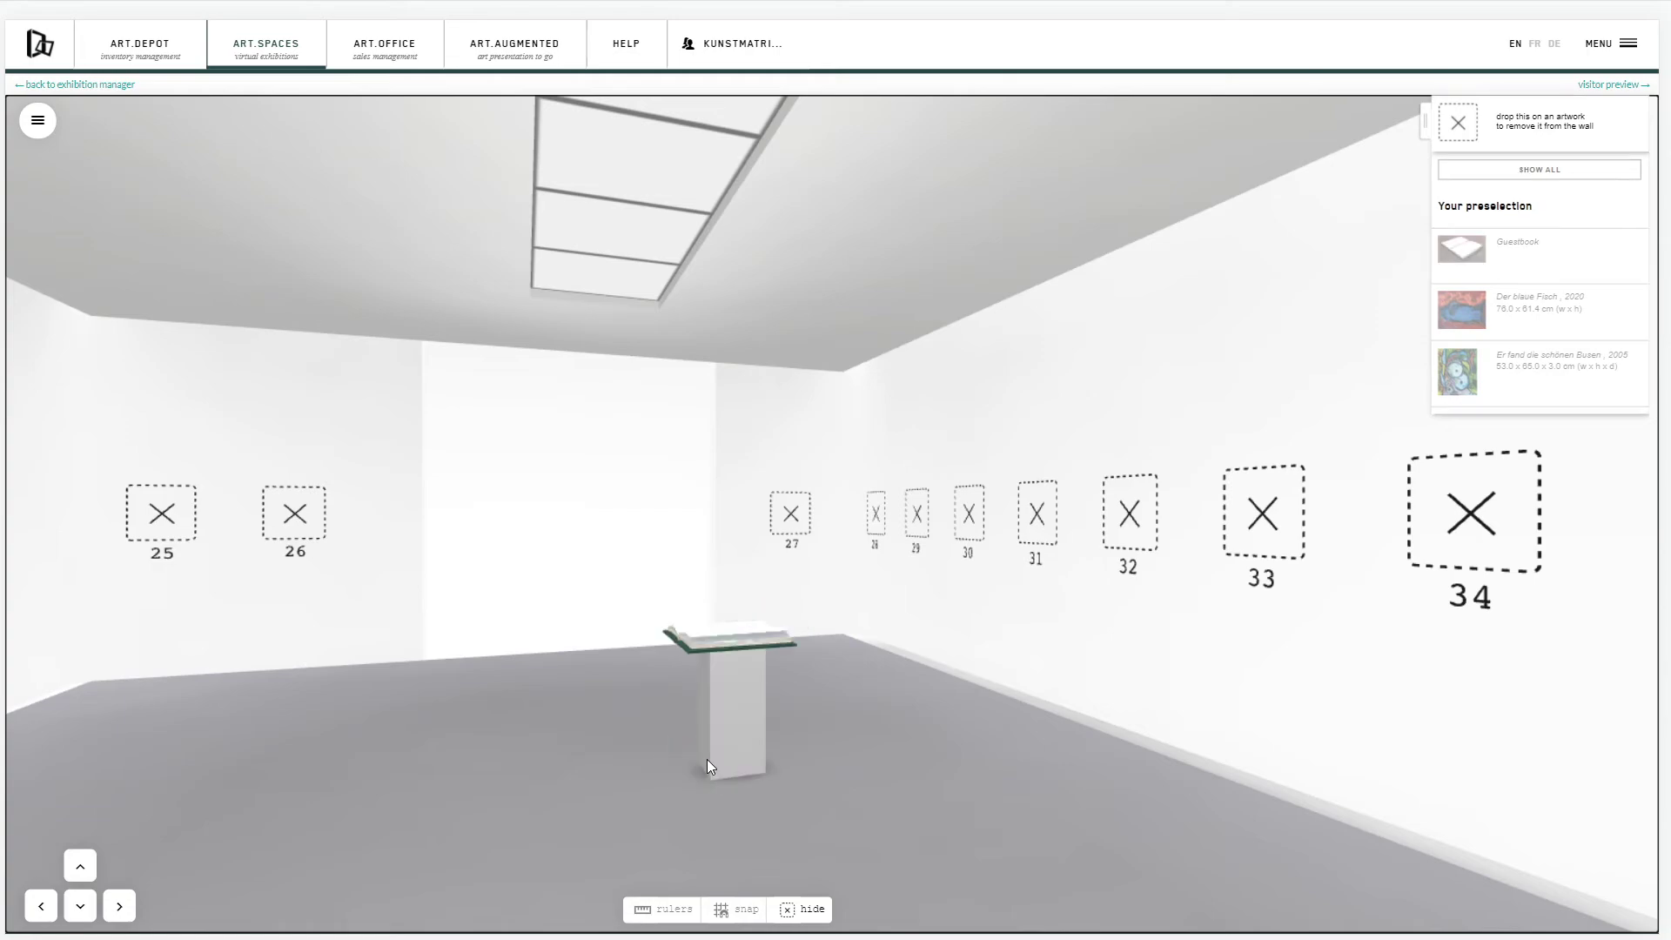
pyautogui.click(736, 643)
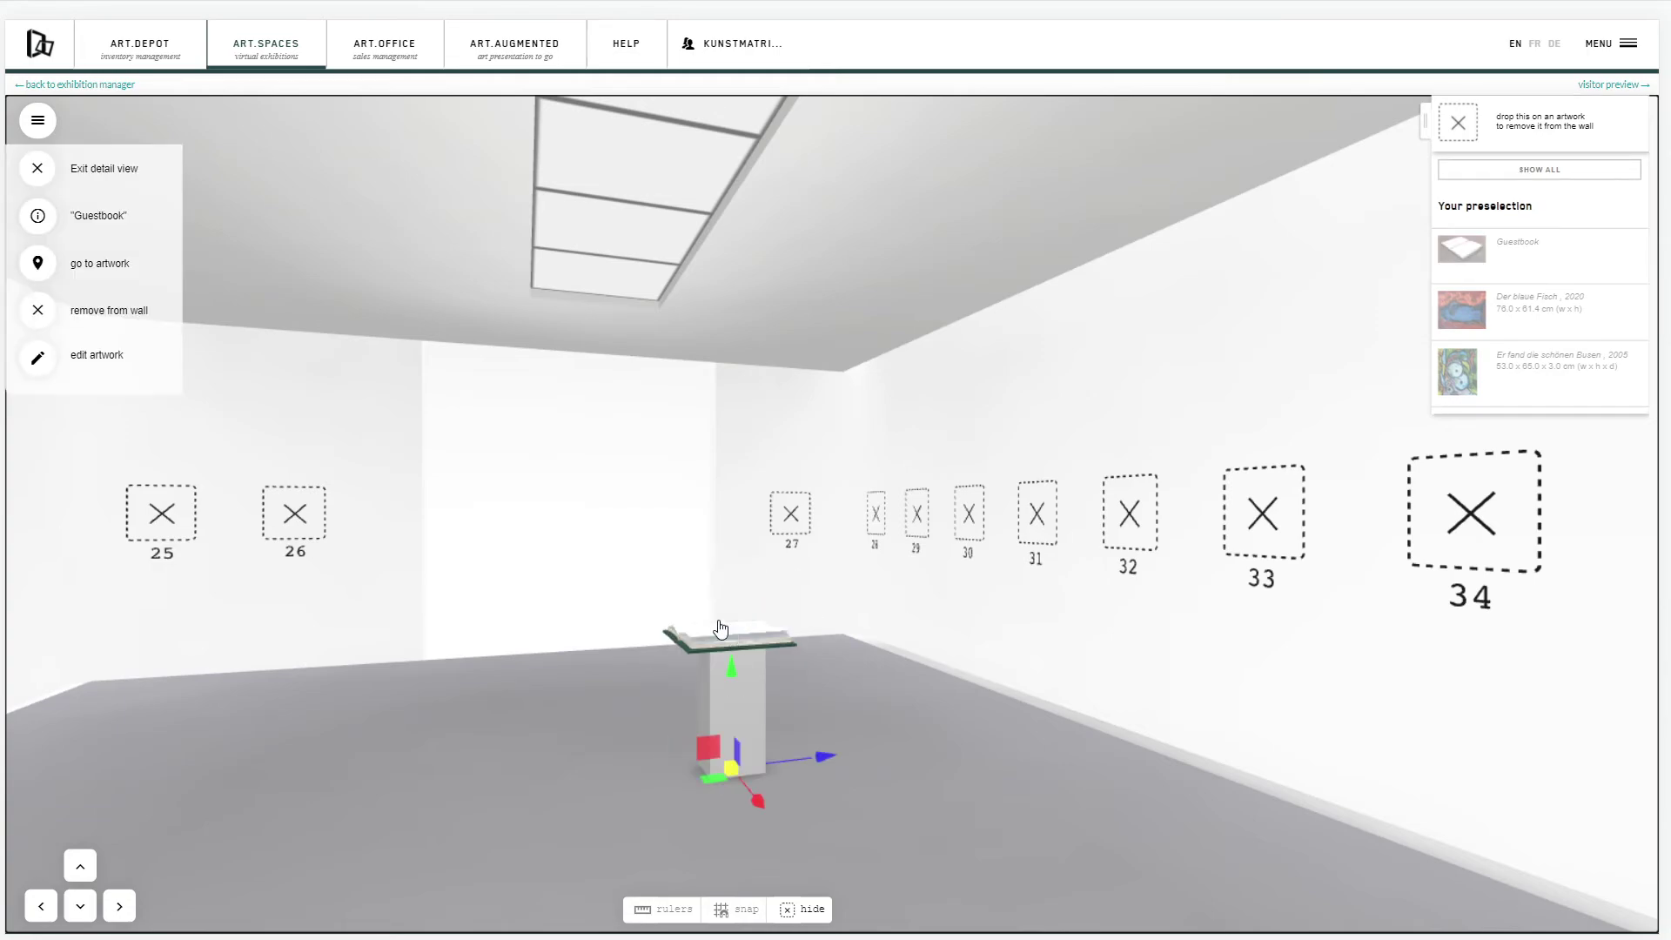
pyautogui.click(40, 174)
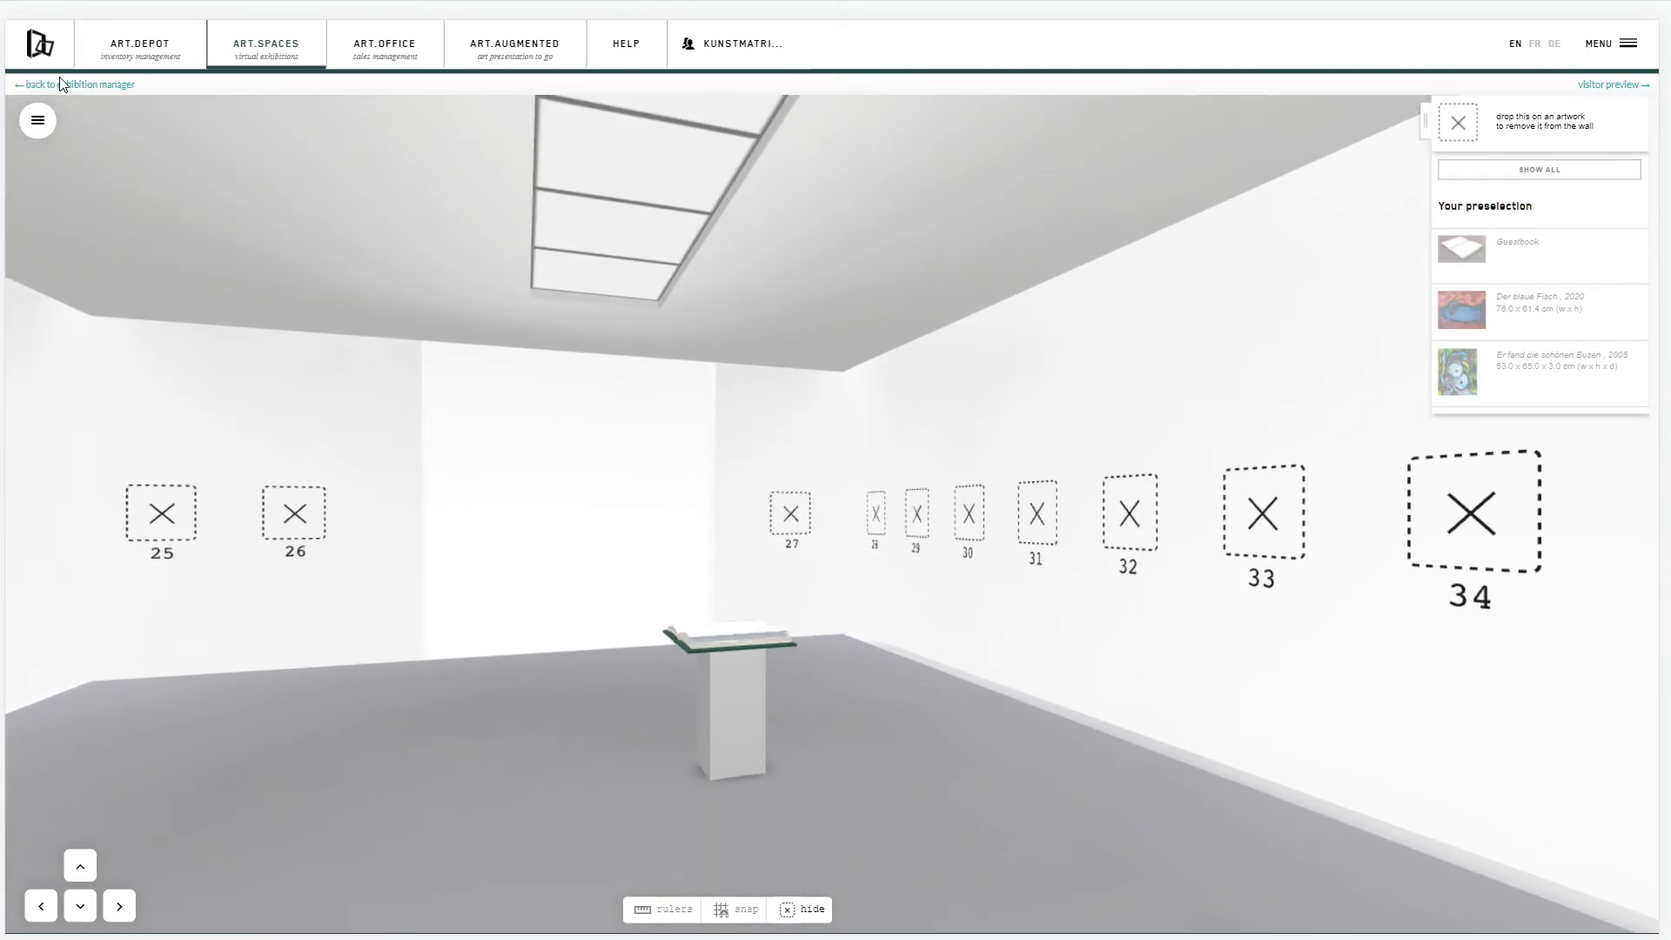
# Step: Open the KUNSTMATRIX FAQs and look through the topics from 3D exhibitions to art, pricing, billing and account
pyautogui.click(39, 45)
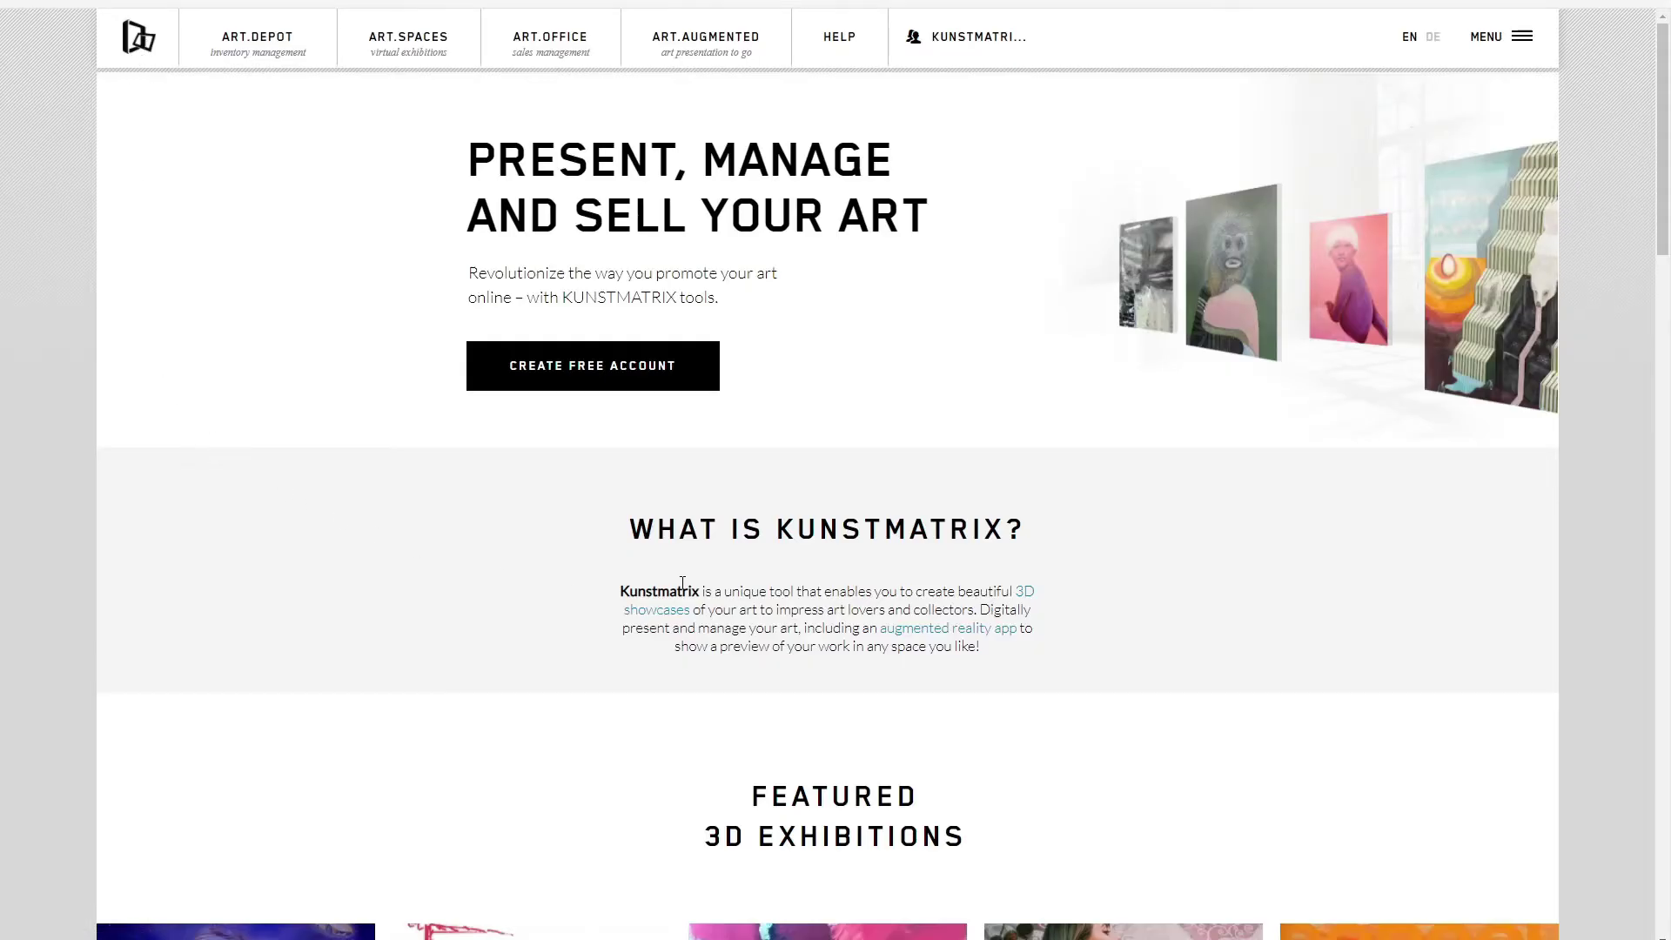
pyautogui.click(835, 48)
pyautogui.scroll(-3, 783, 248)
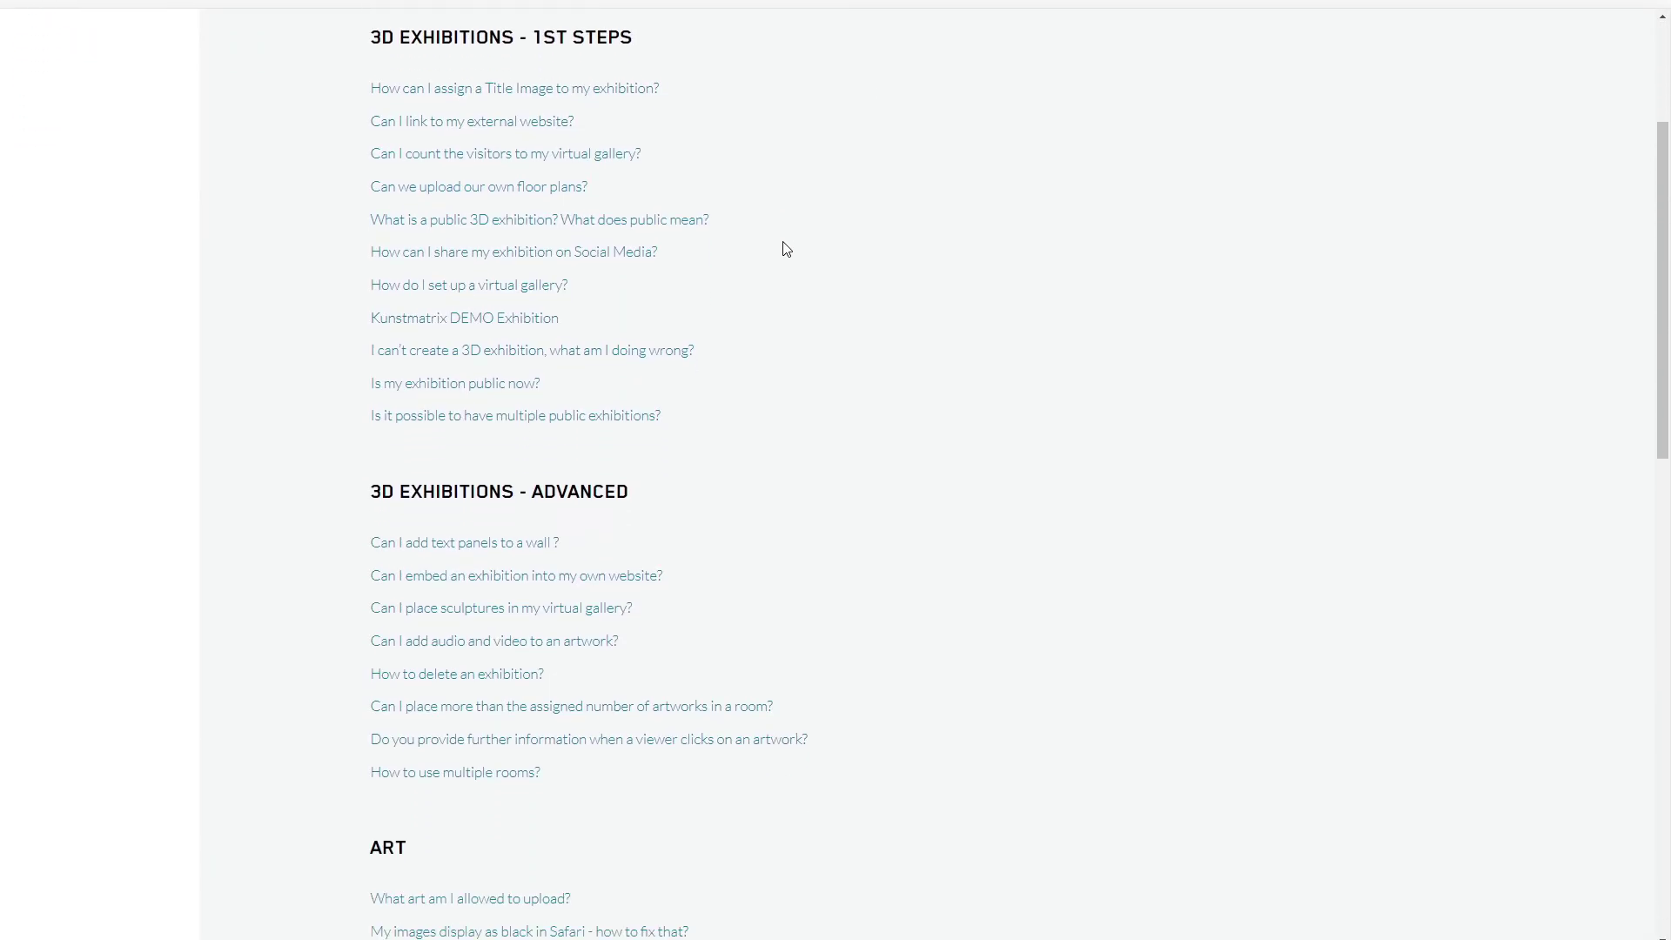
pyautogui.scroll(-9, 786, 250)
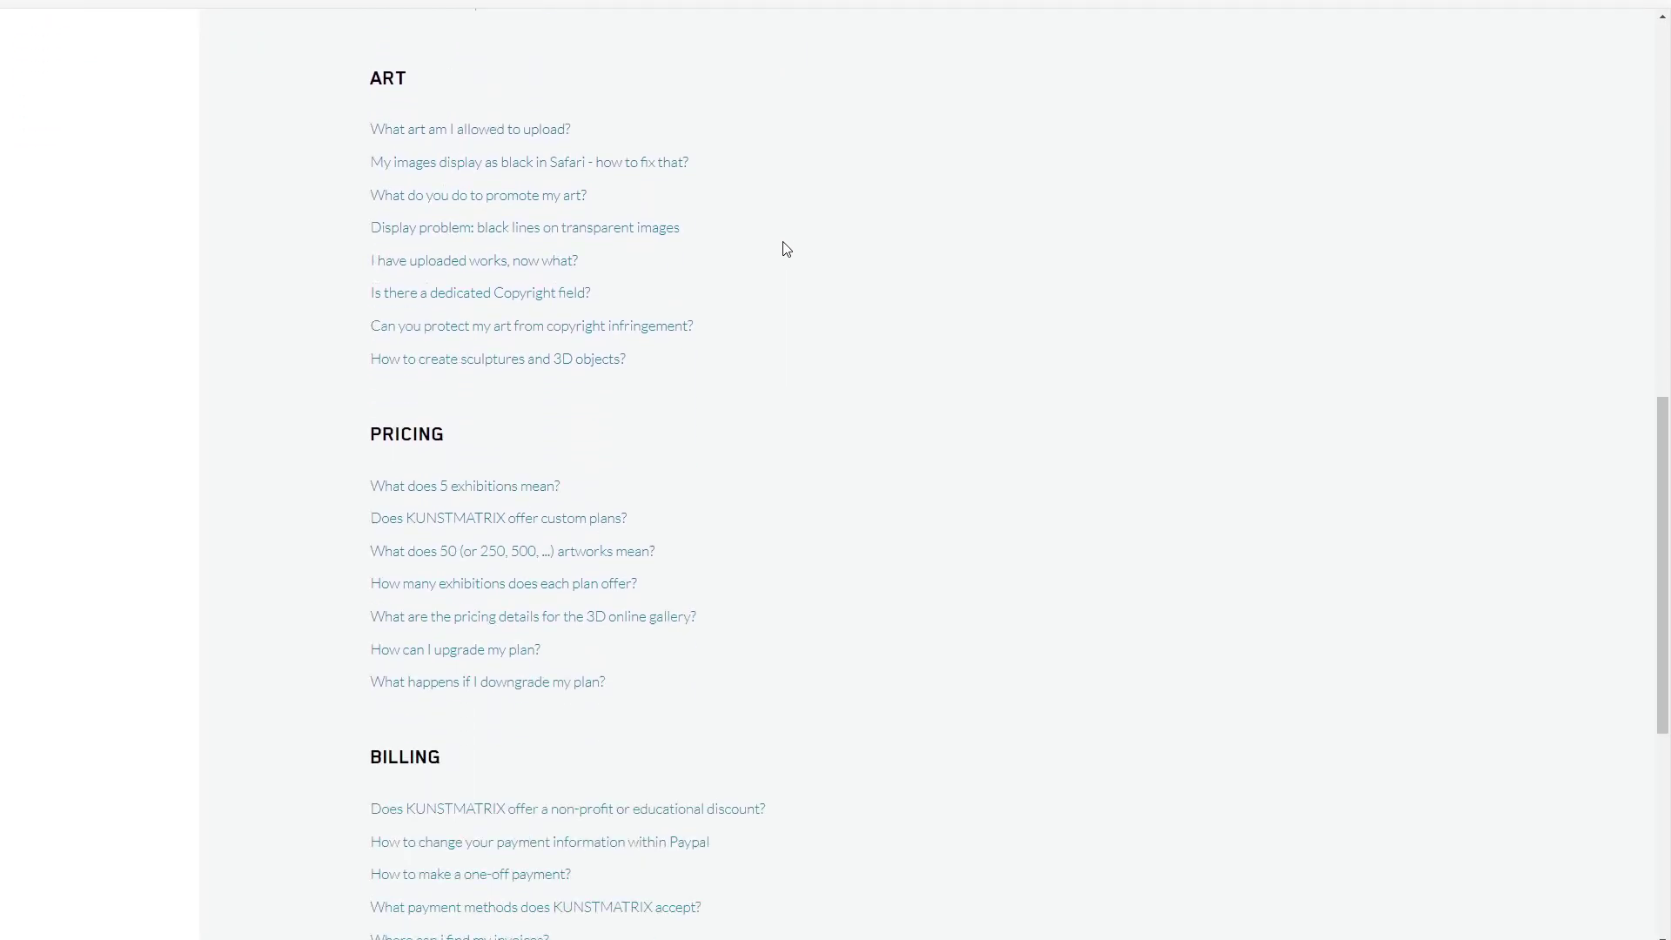
pyautogui.scroll(-6, 786, 250)
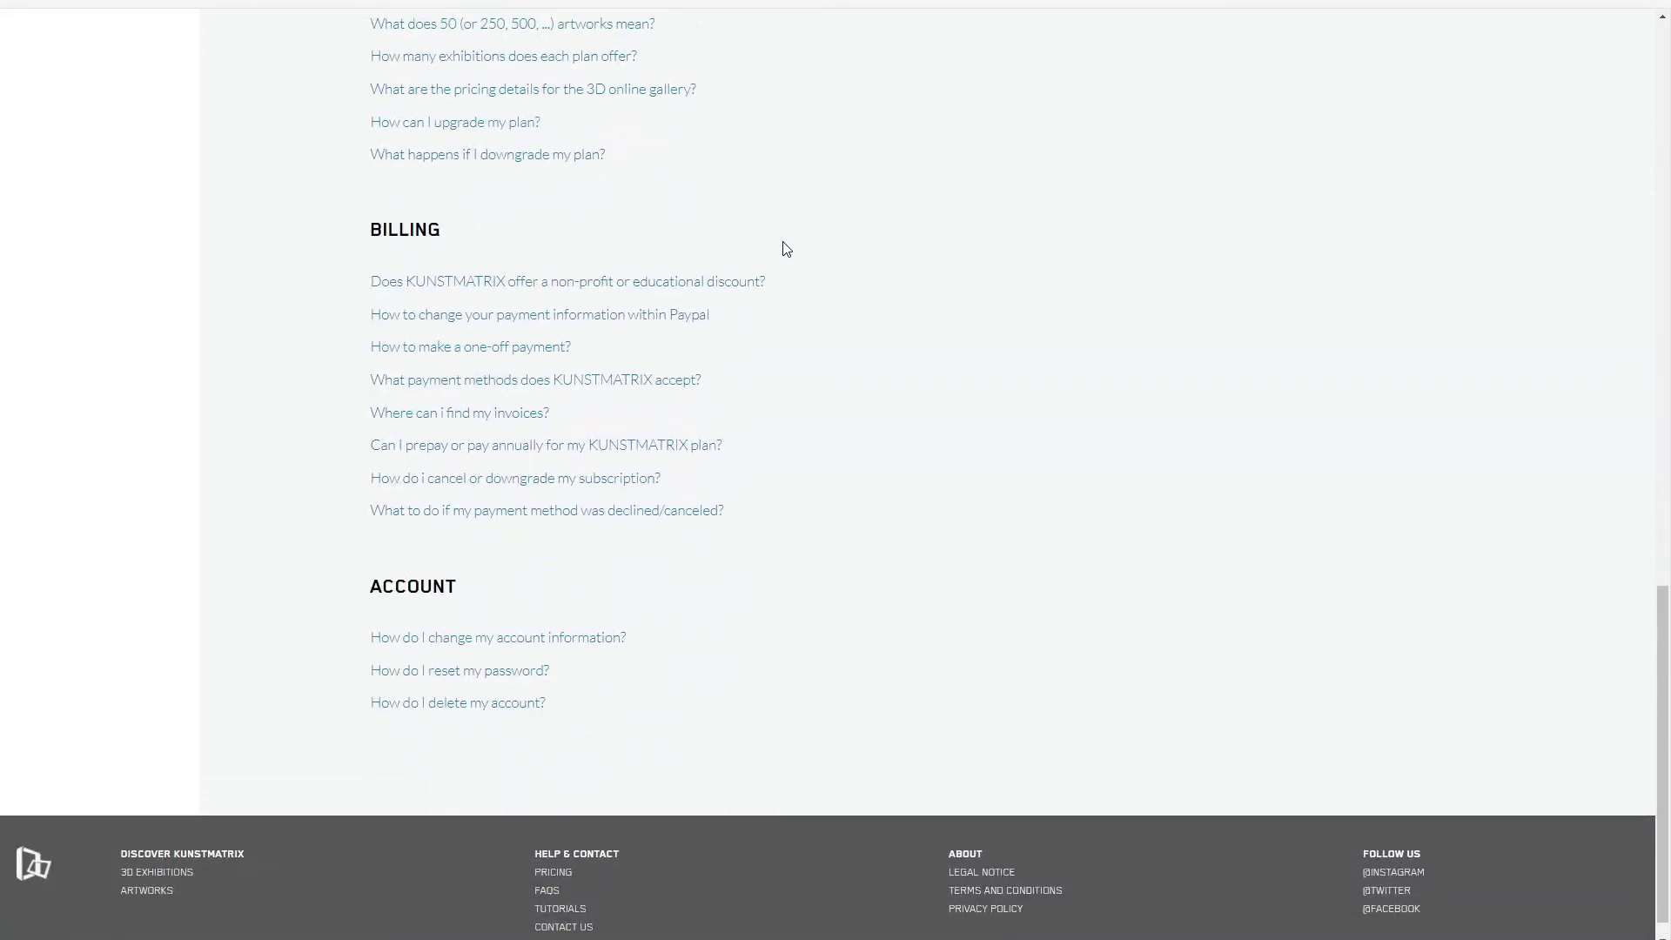
pyautogui.scroll(19, 786, 250)
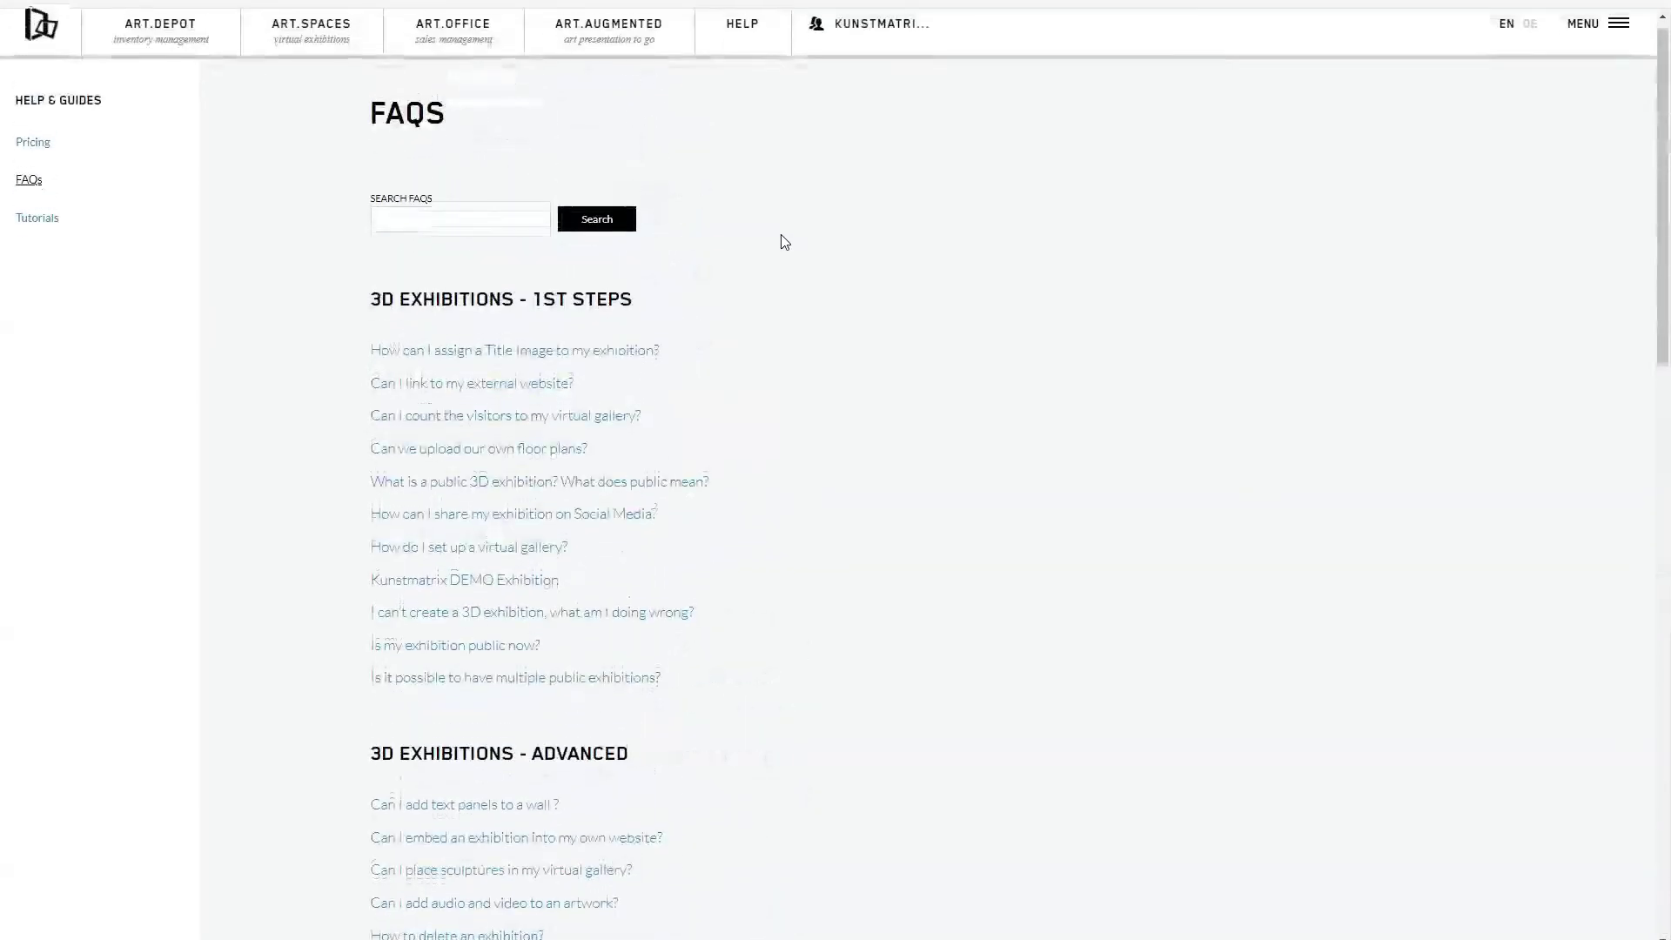
# Step: Open the Contact Us form of the KUNSTMATRIX website
pyautogui.click(1599, 38)
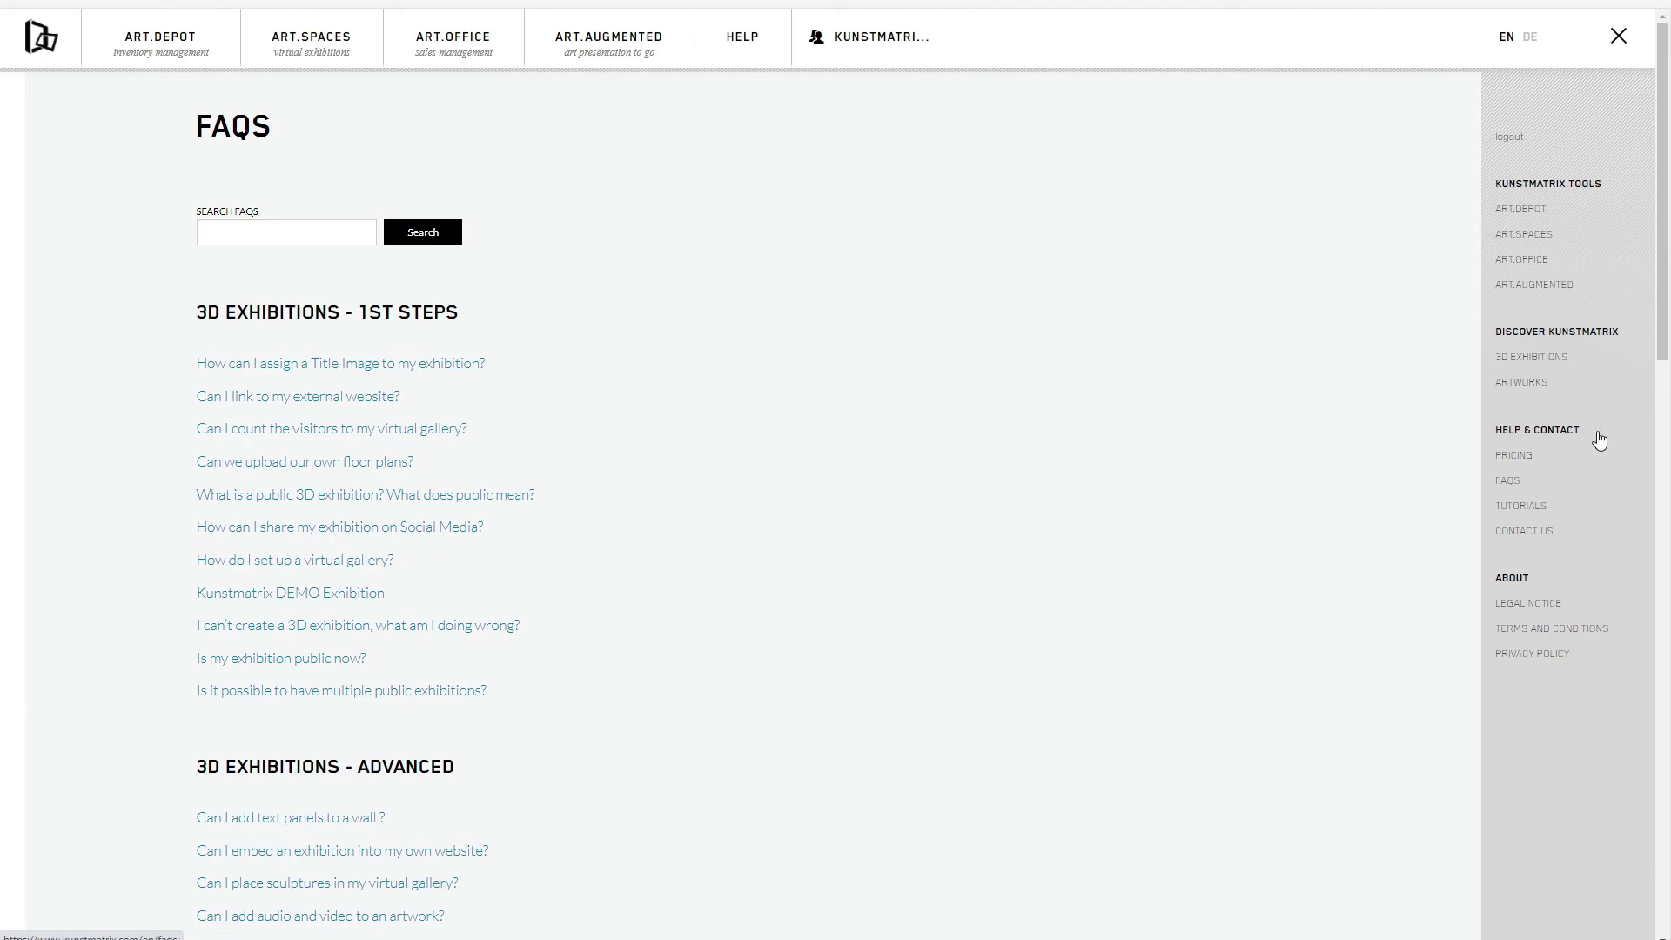
pyautogui.click(1536, 535)
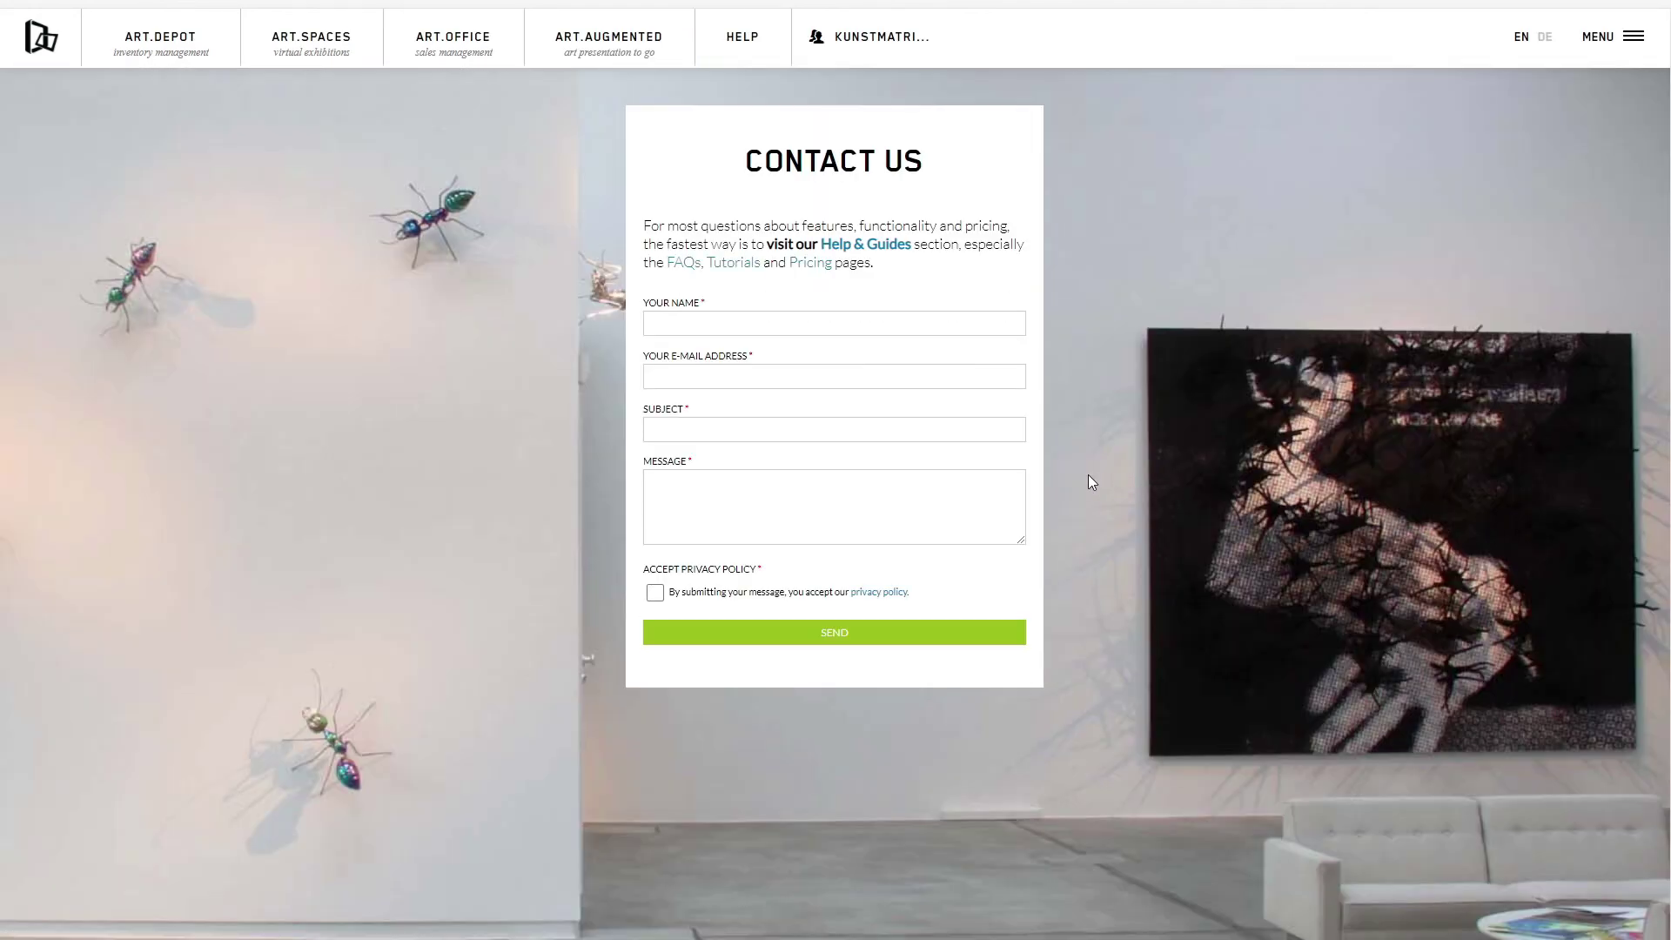